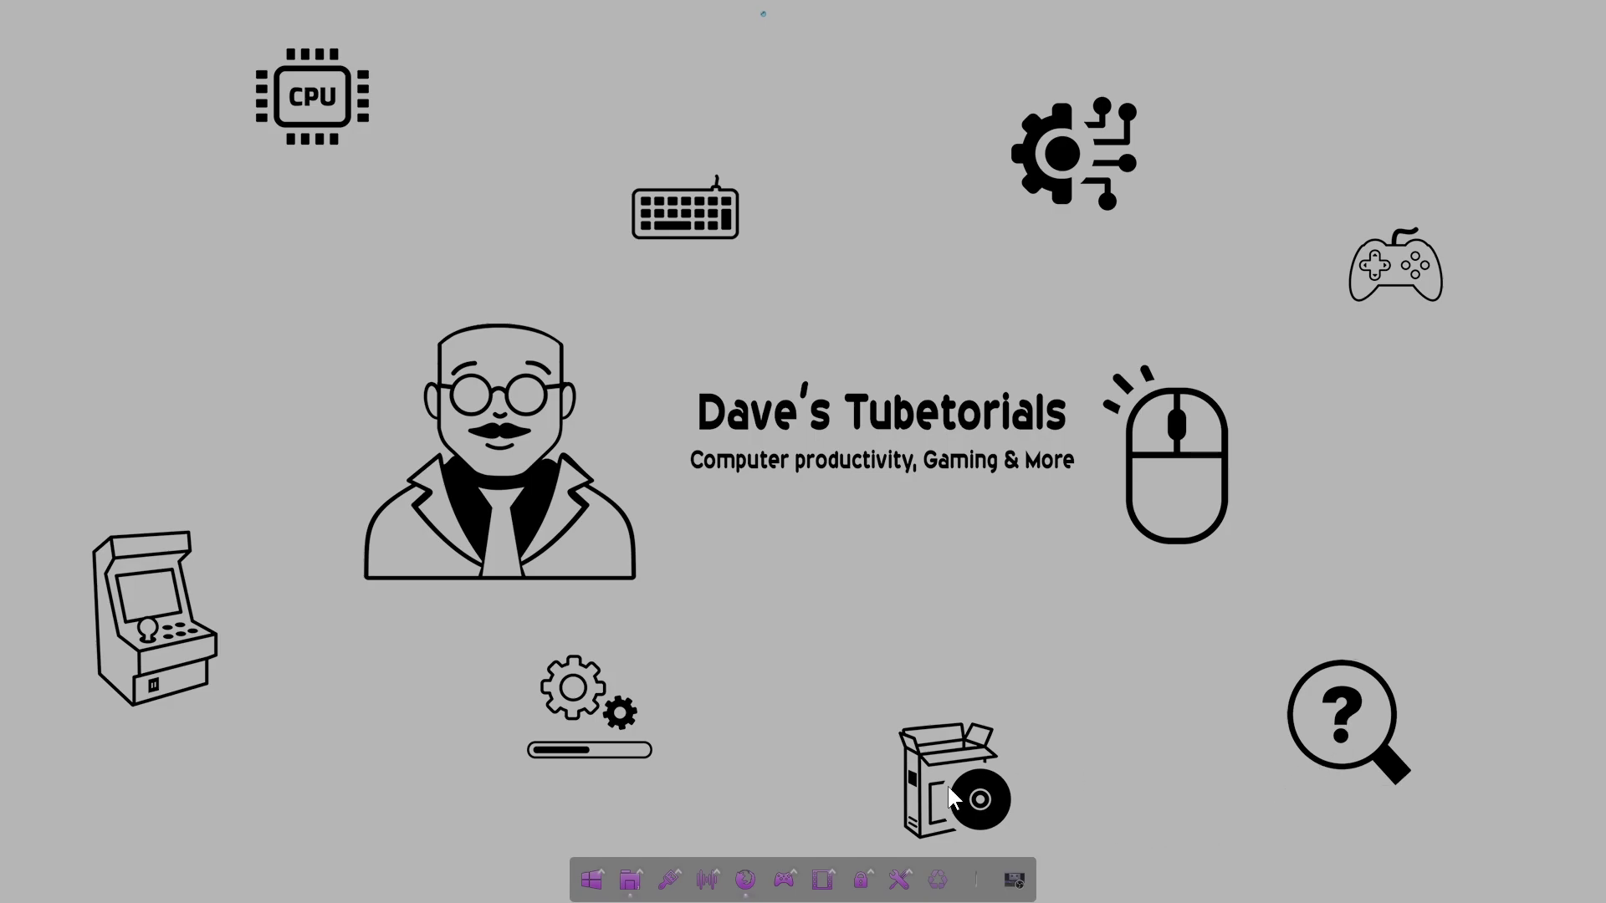
Load the VOGONS 'Sega Rally Championship Unofficial Direct3D patch & mod' thread in Firefox and scroll to its download links
left_click(756, 859)
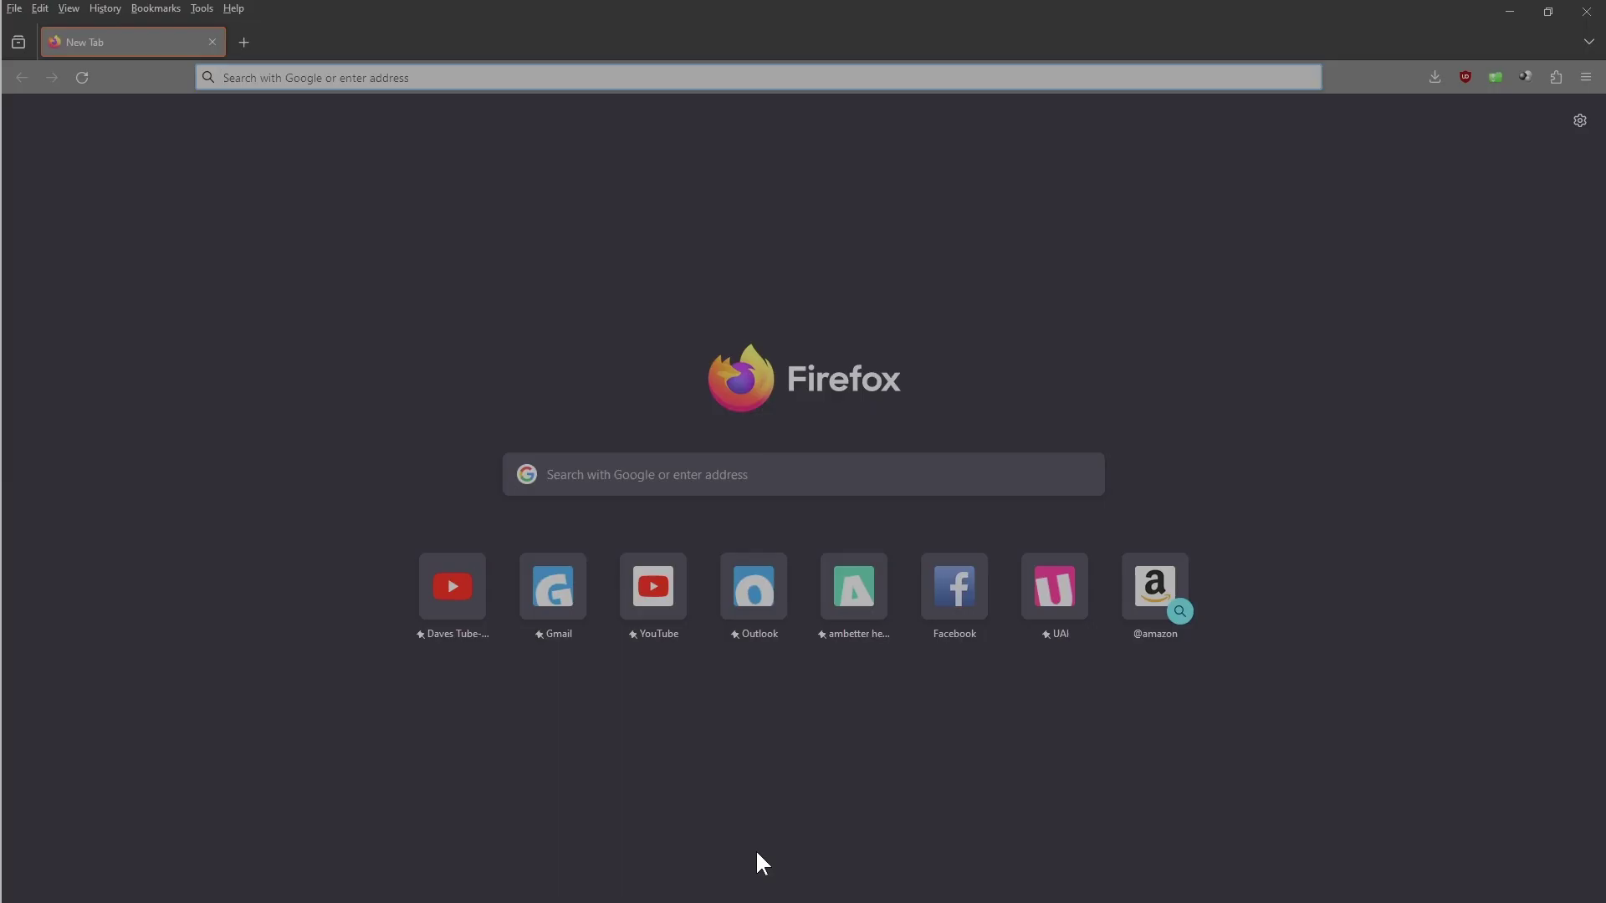
left_click(420, 80)
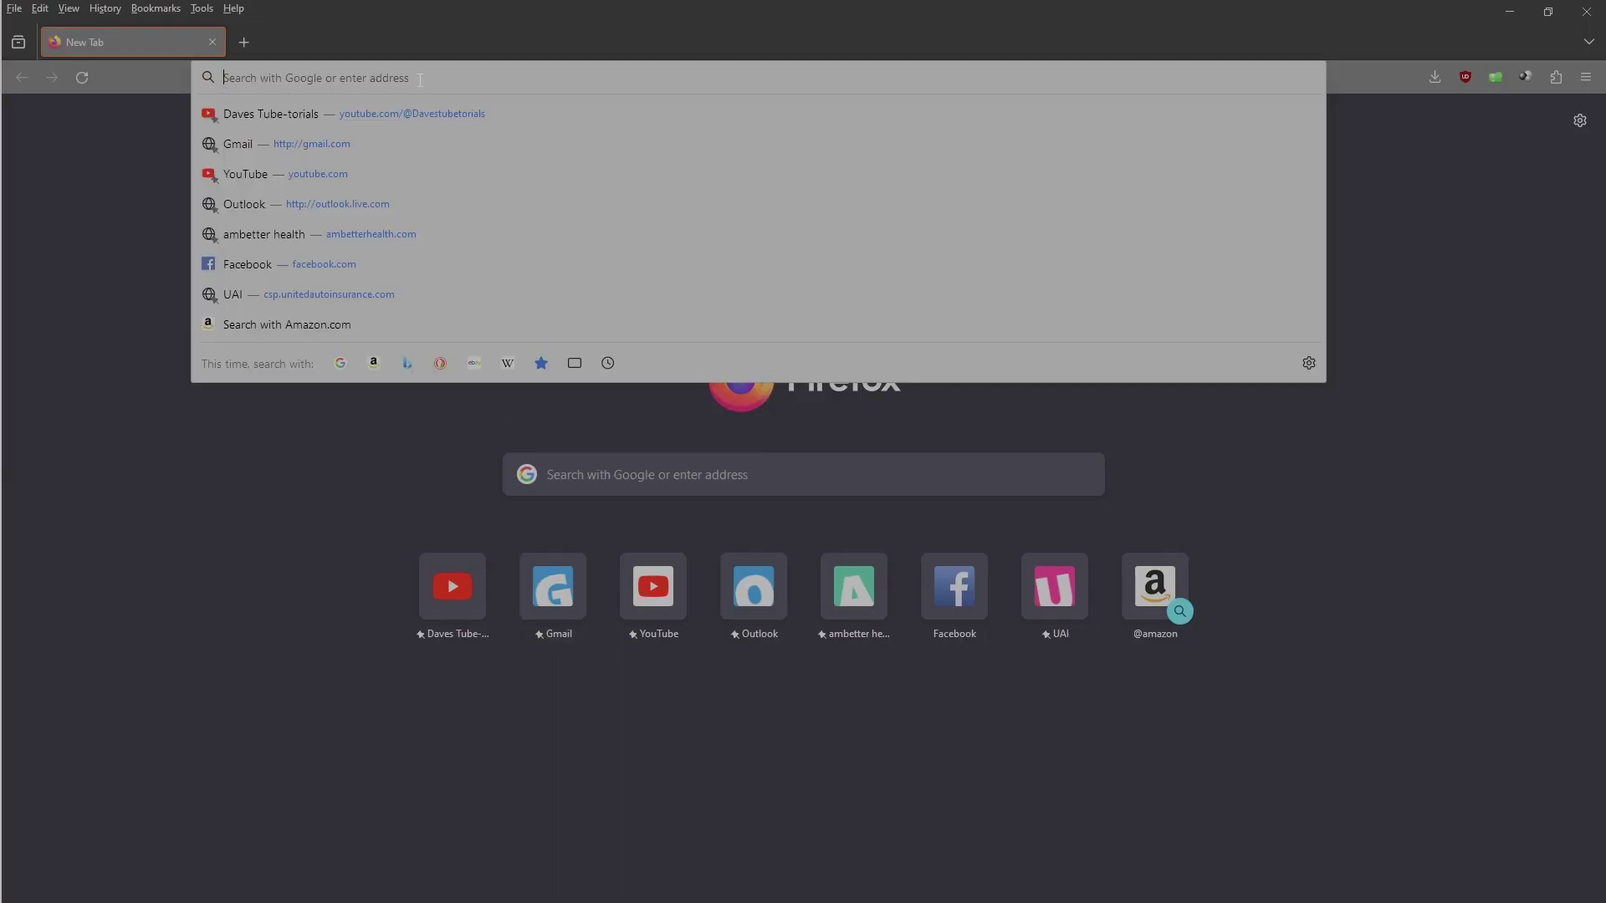
type("https://www.vogons.org/viewtopic.php?f=24&t=32316&p=603935")
key("Return")
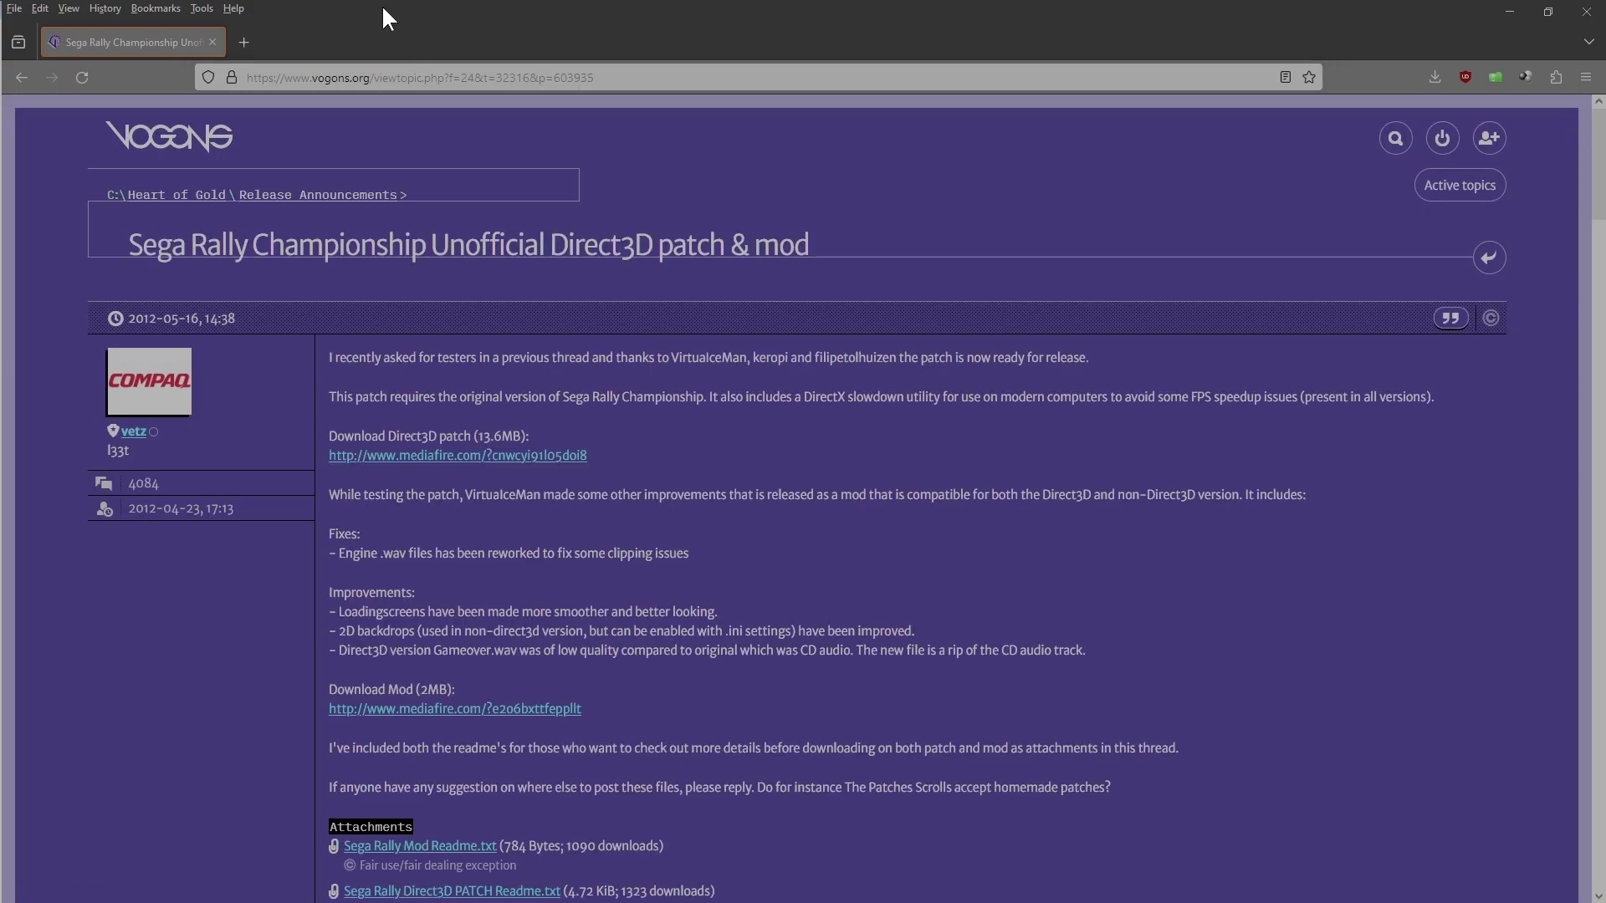
scroll(374, 418, "down", 1)
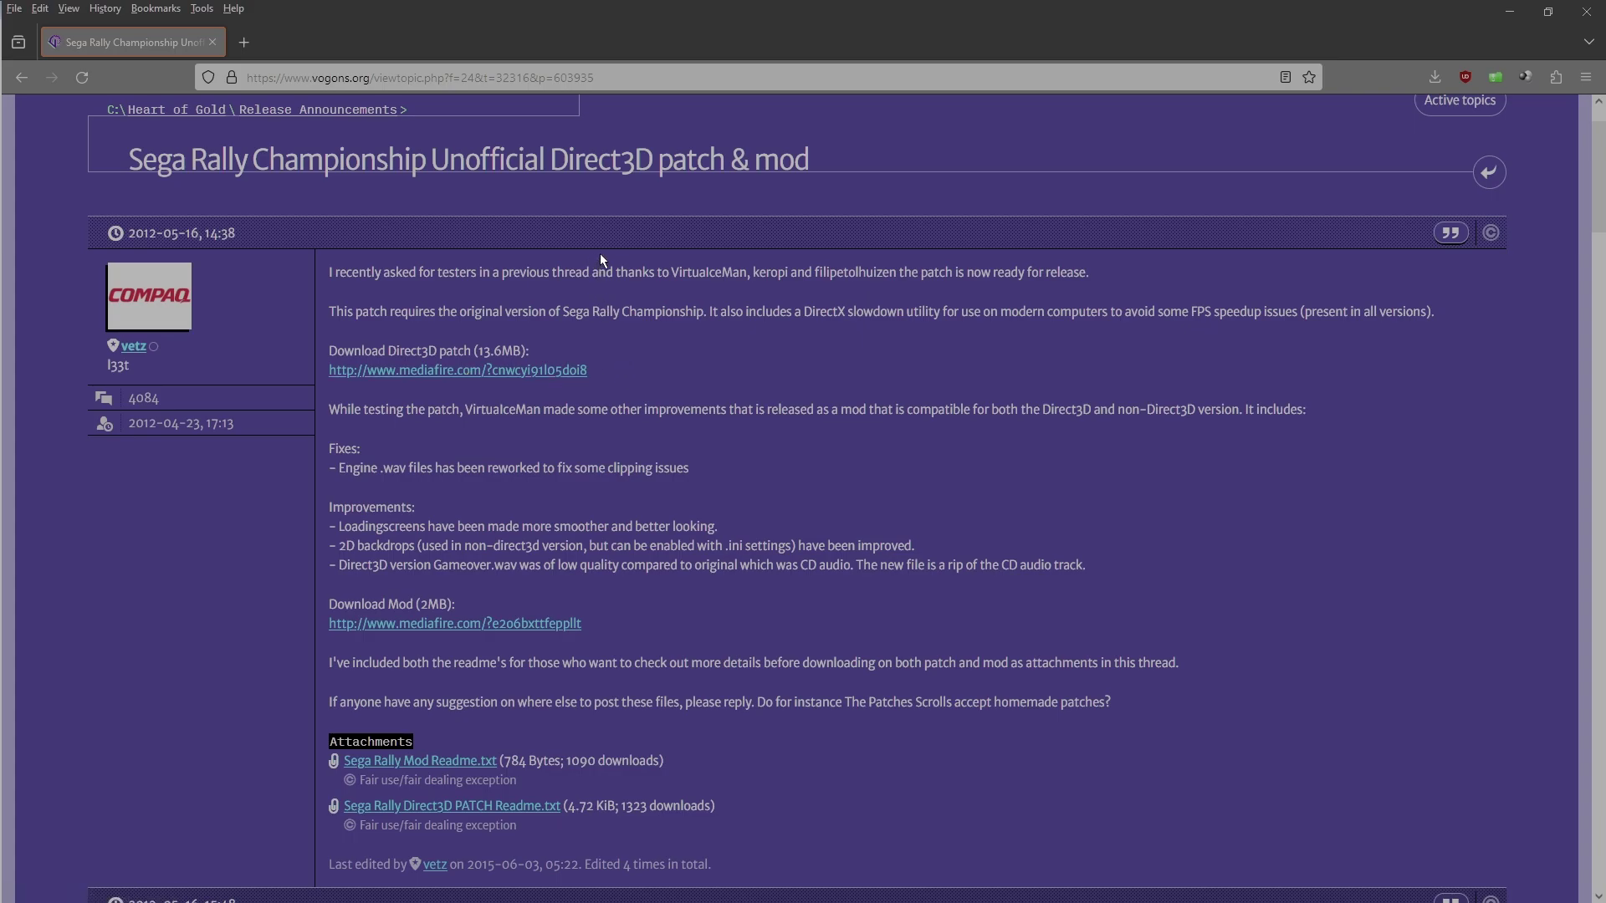
scroll(912, 282, "down", 2)
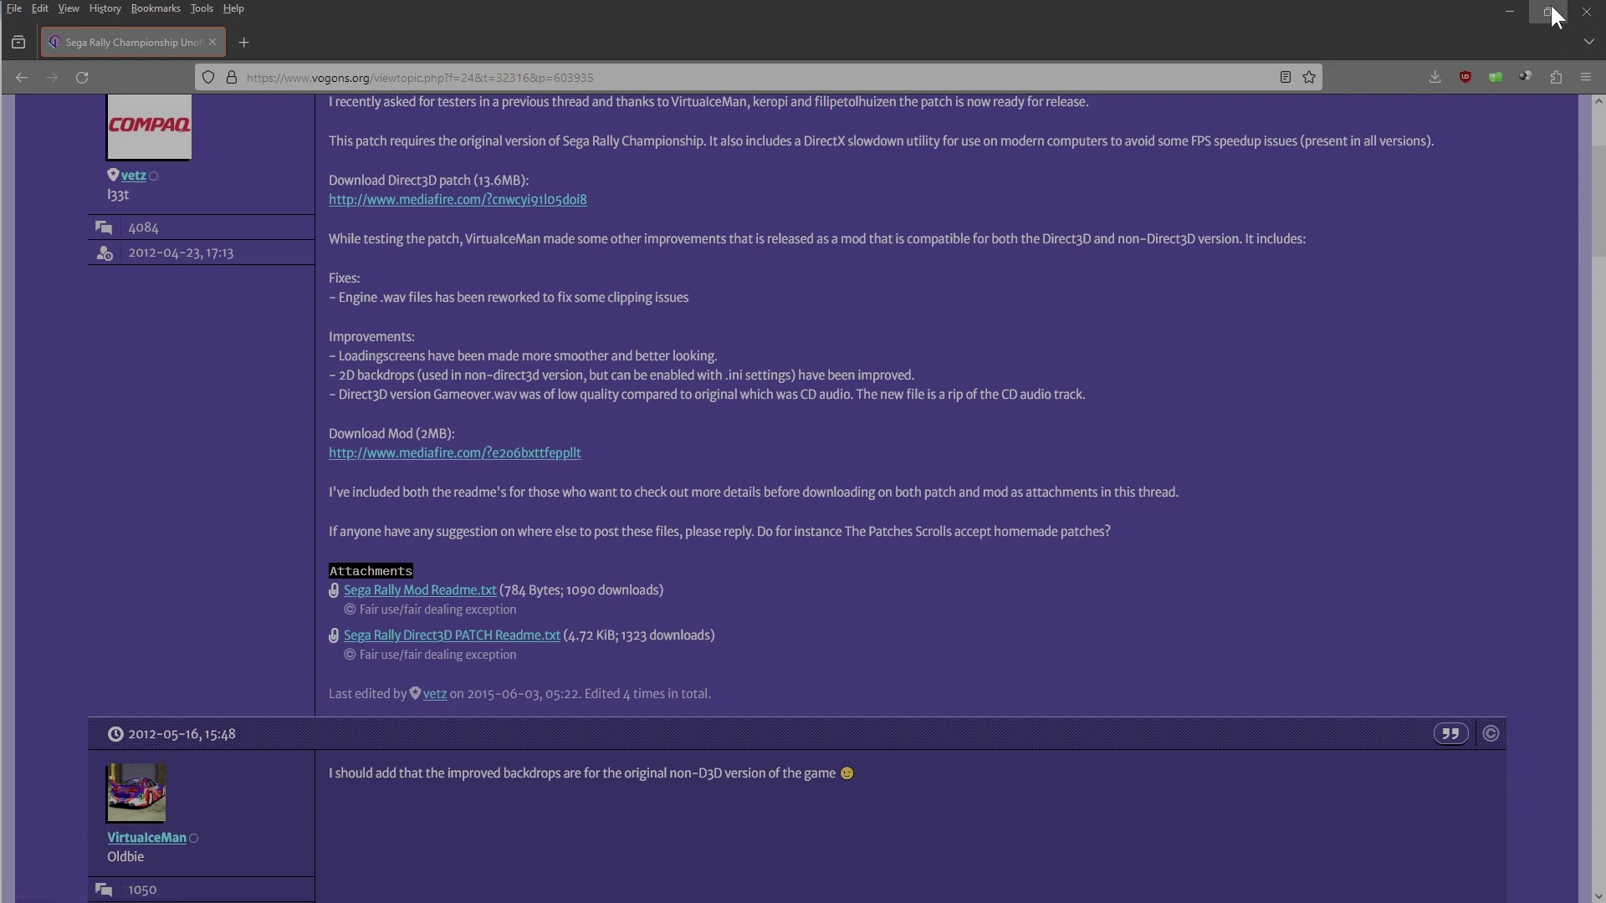
Close Firefox and open the INSTALL folder on the CD Drive (Z:) RALLY disc
left_click(1586, 12)
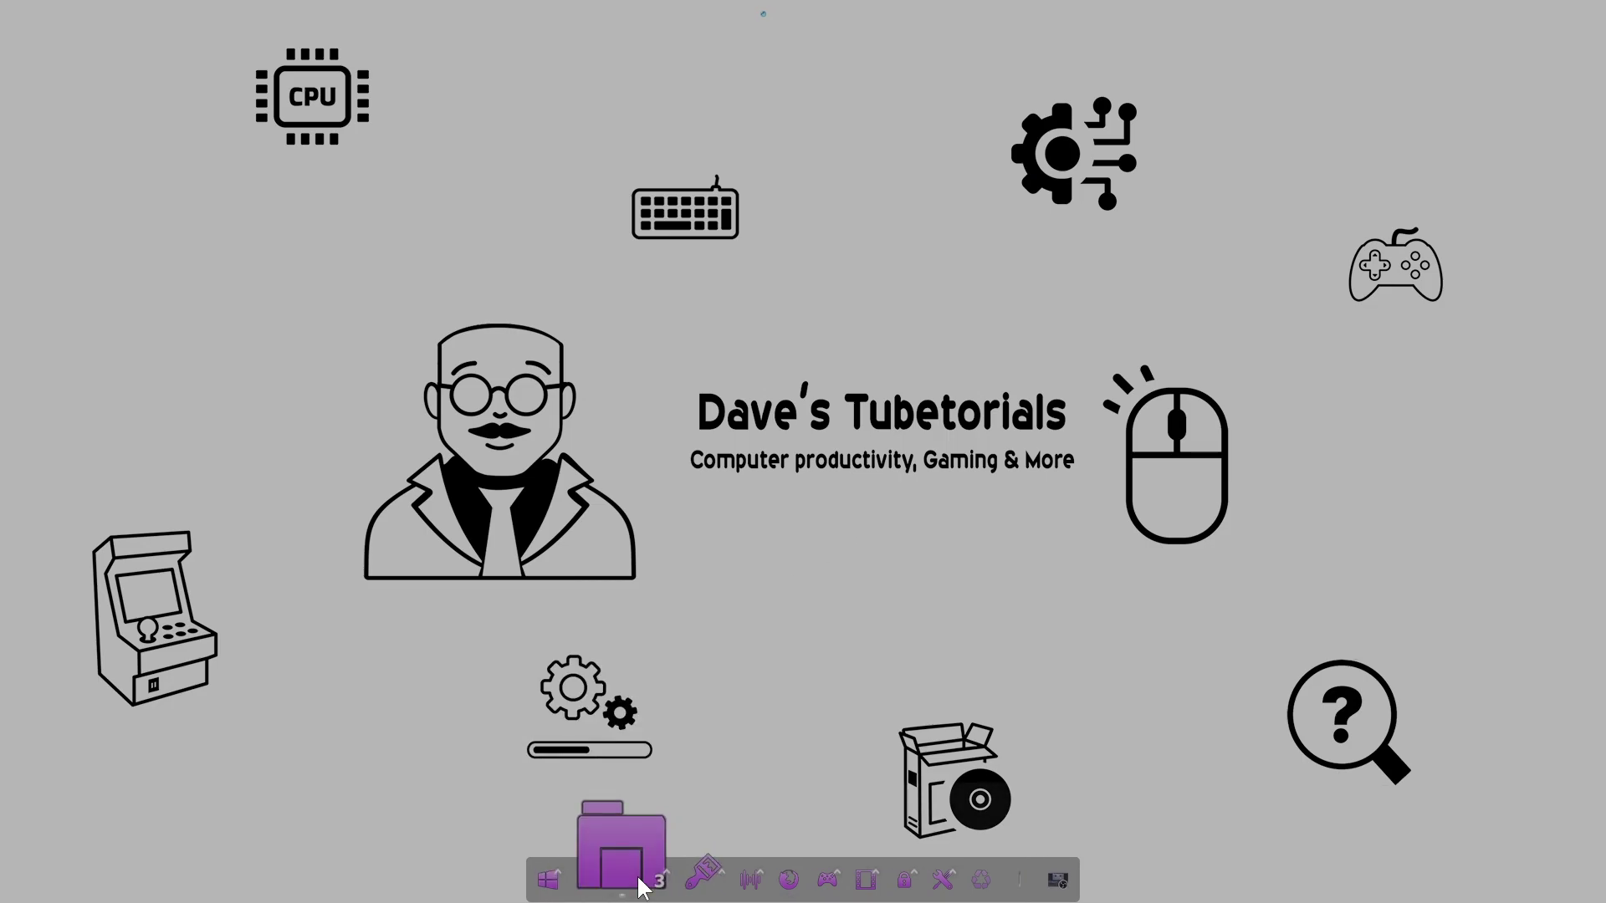
mouse_move(621, 855)
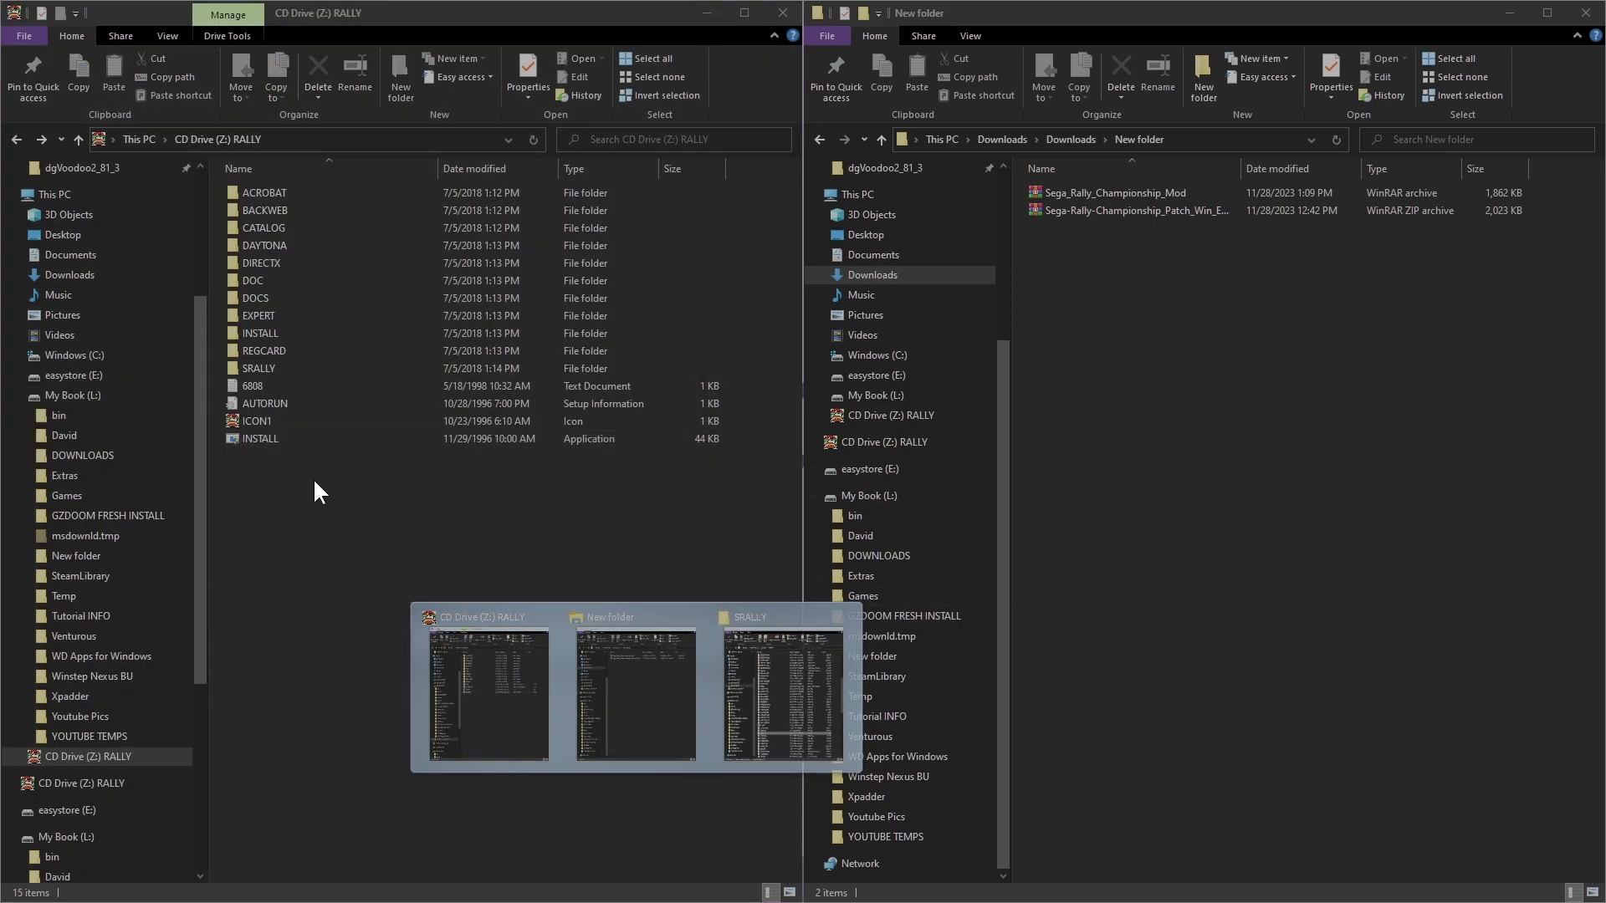
left_click(308, 499)
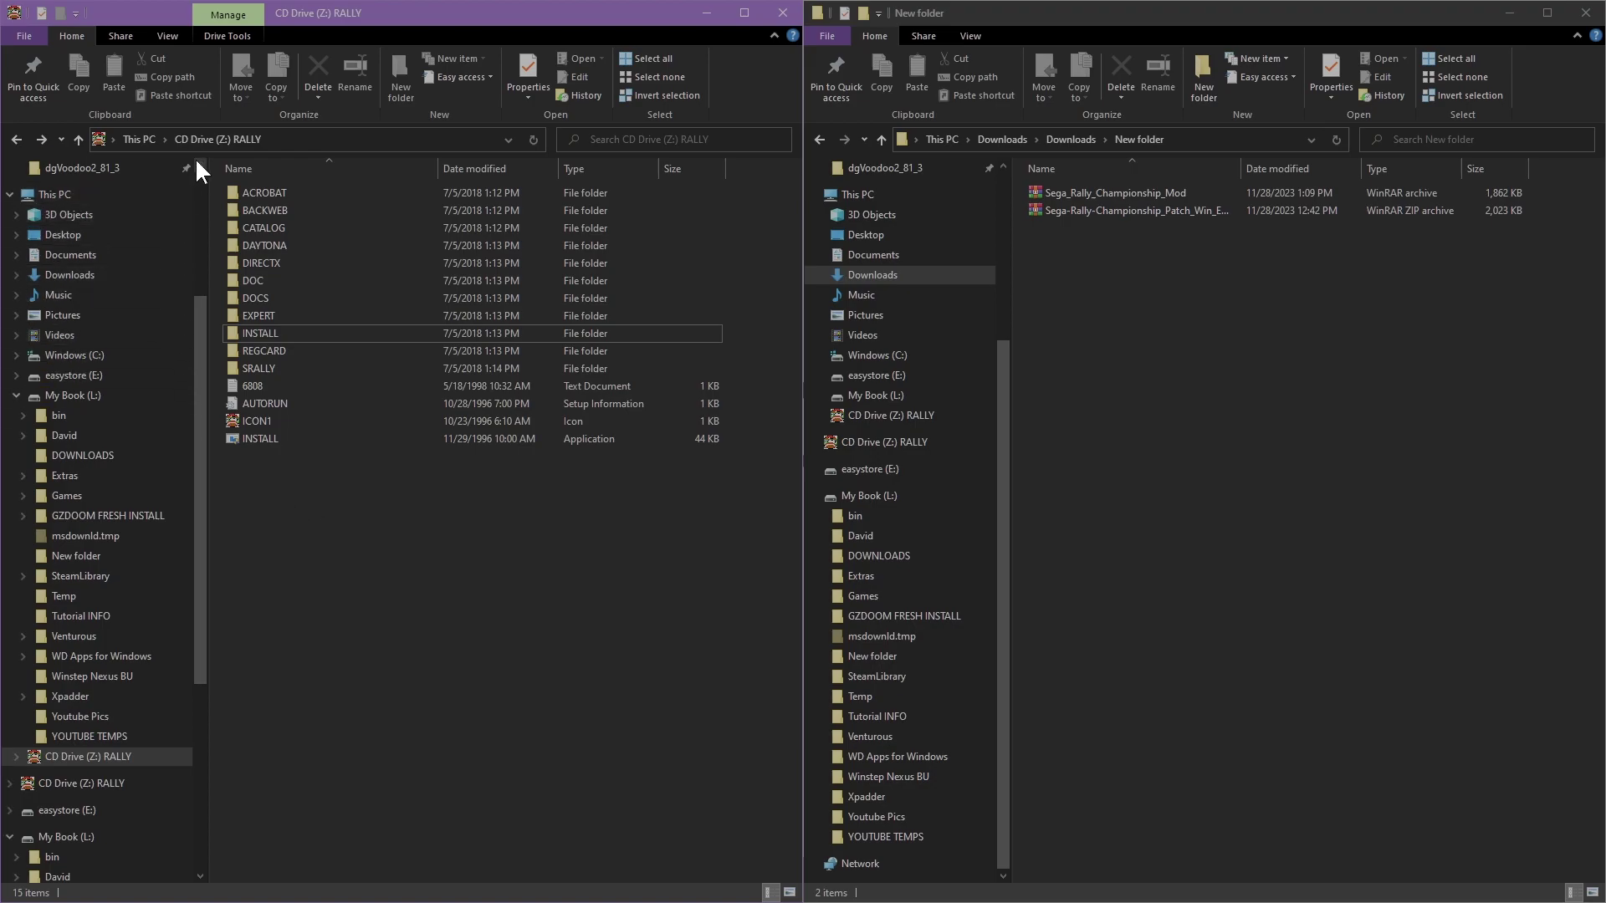
double_click(243, 333)
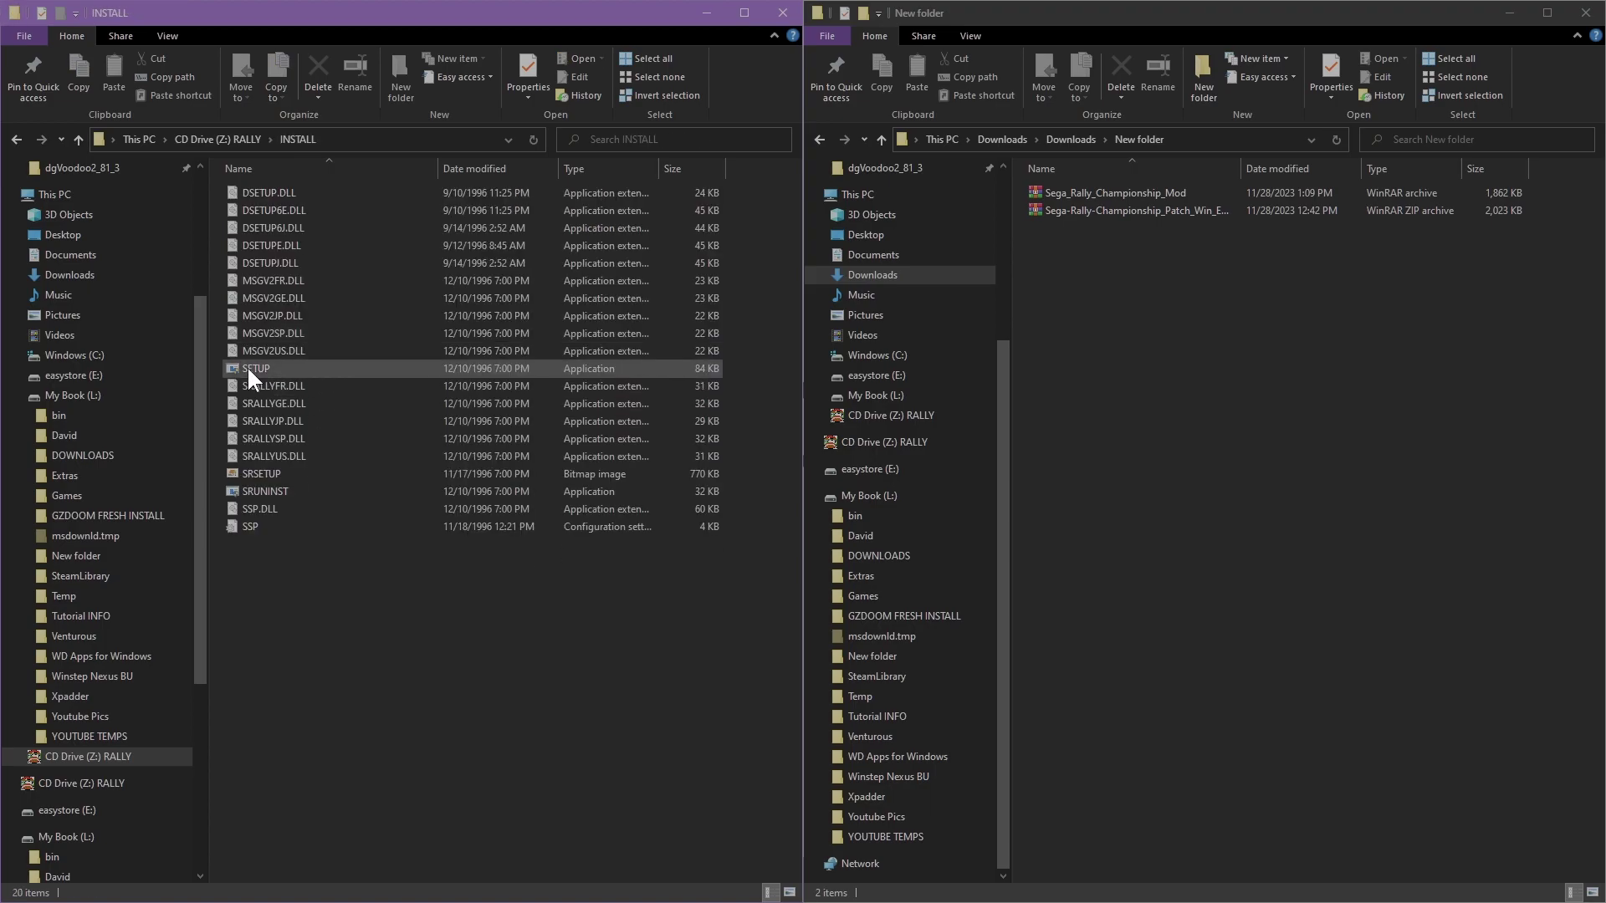
Run SETUP for a Full install to C:\SEGA\SRALLY\, skipping DirectX 3
double_click(249, 369)
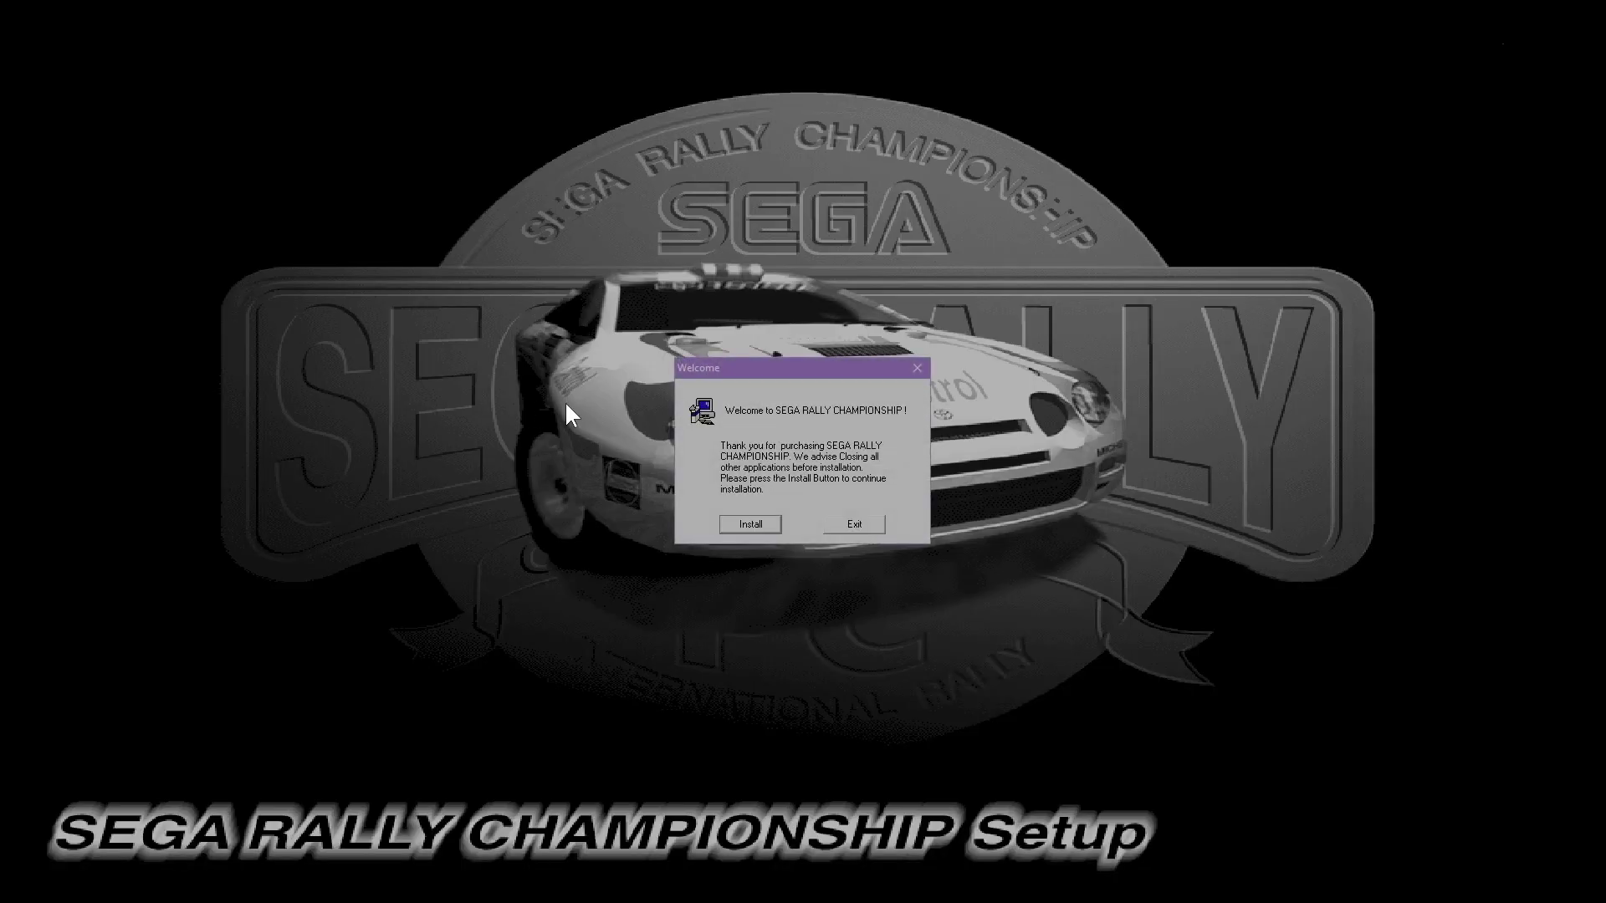
left_click(749, 524)
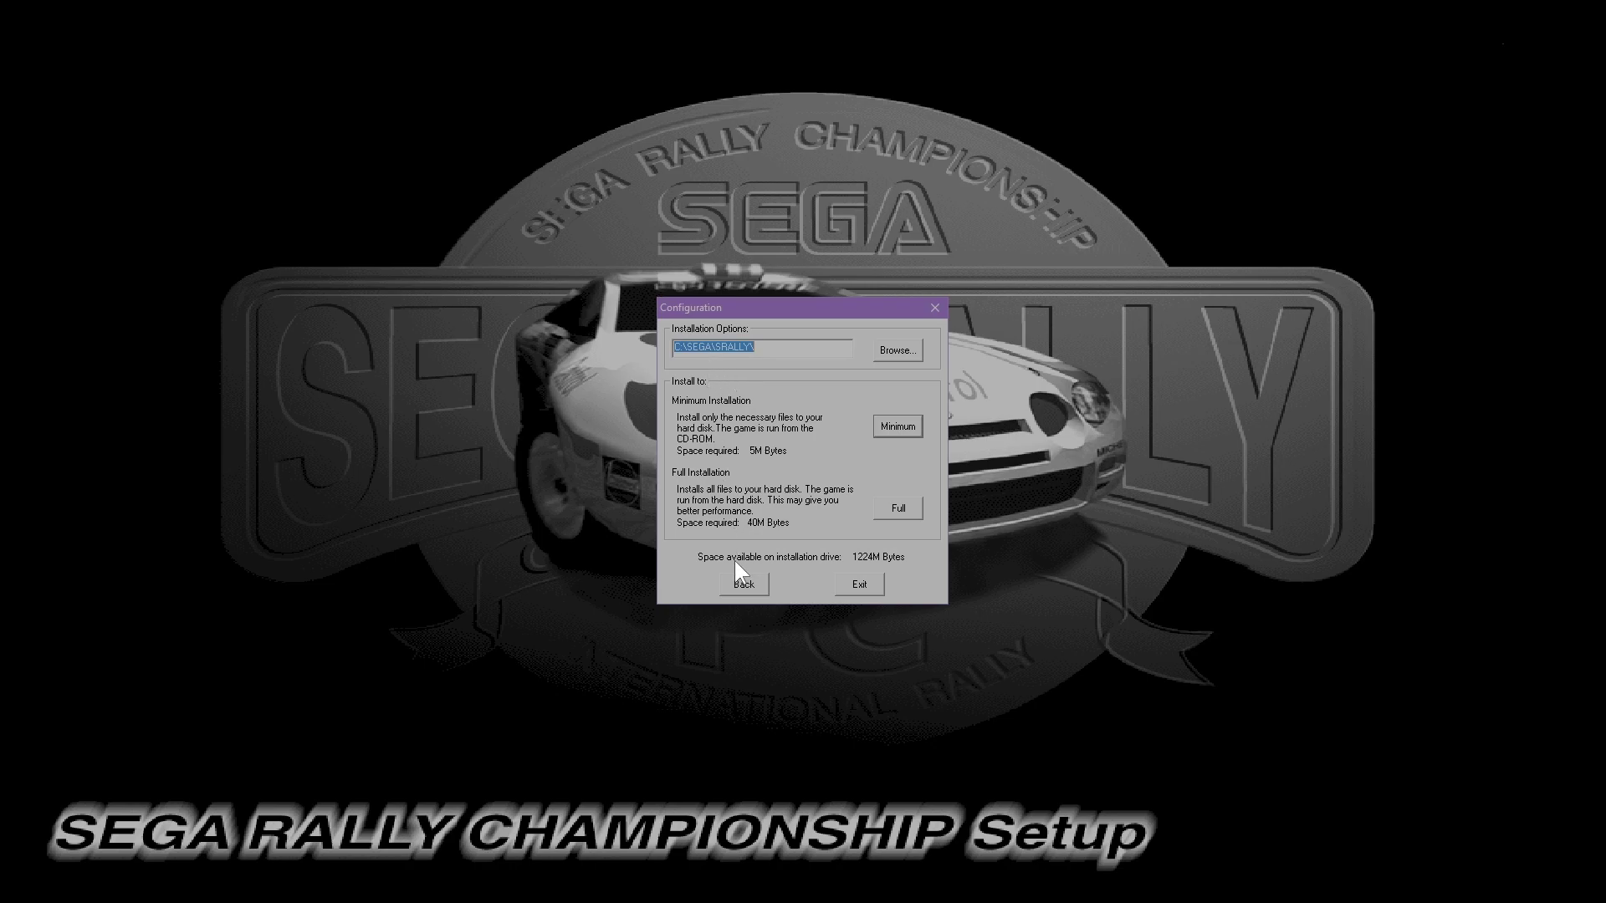
left_click(899, 510)
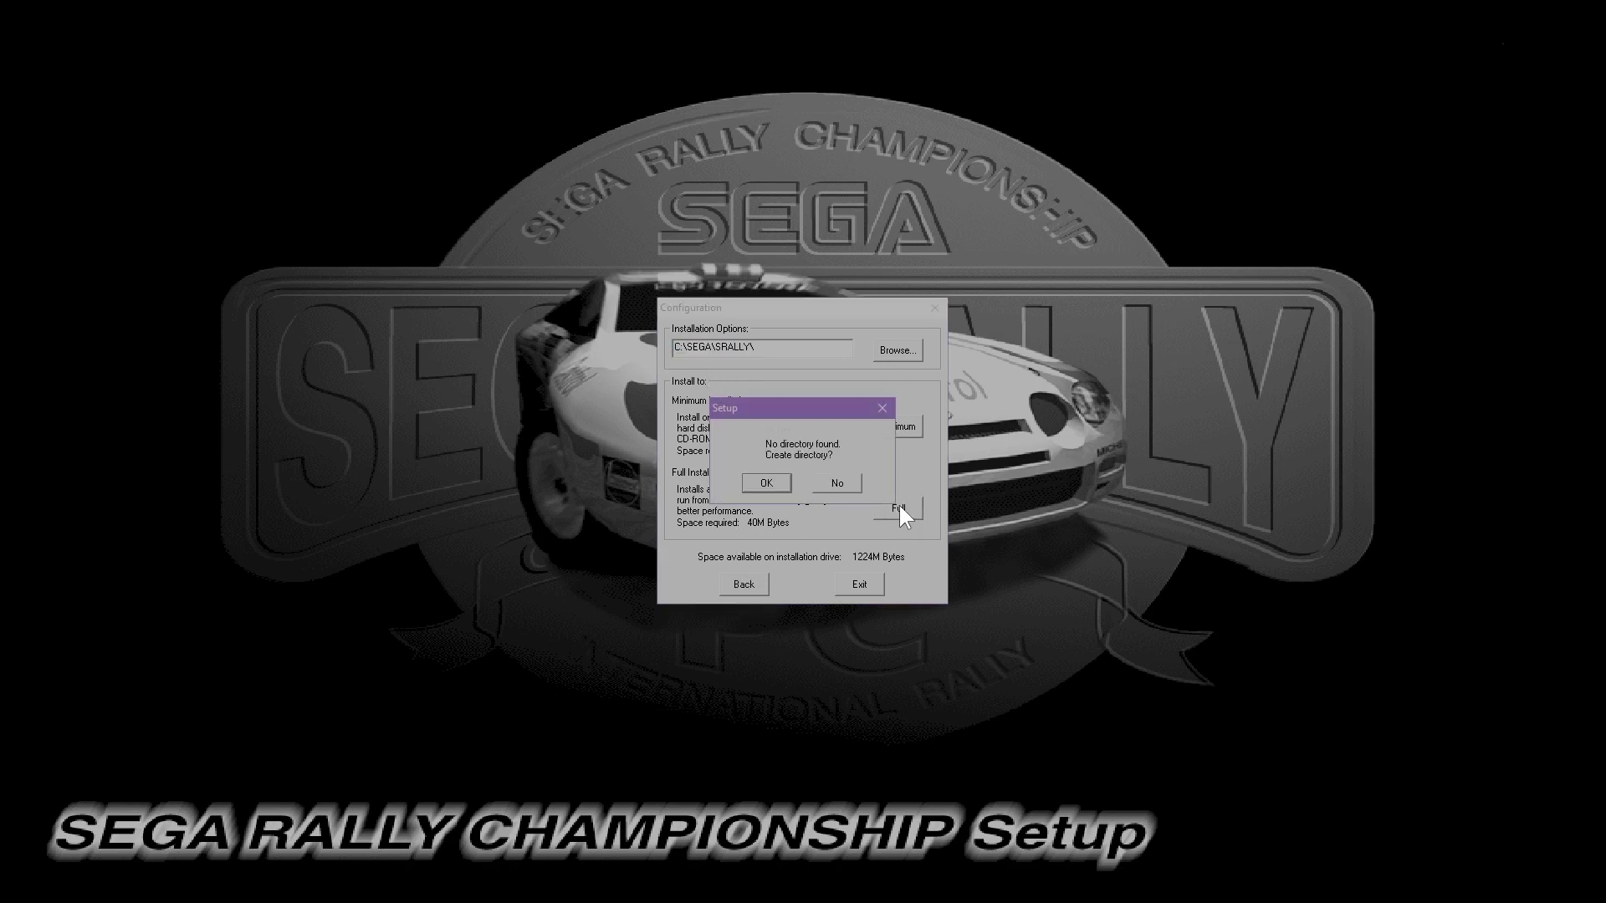
left_click(755, 477)
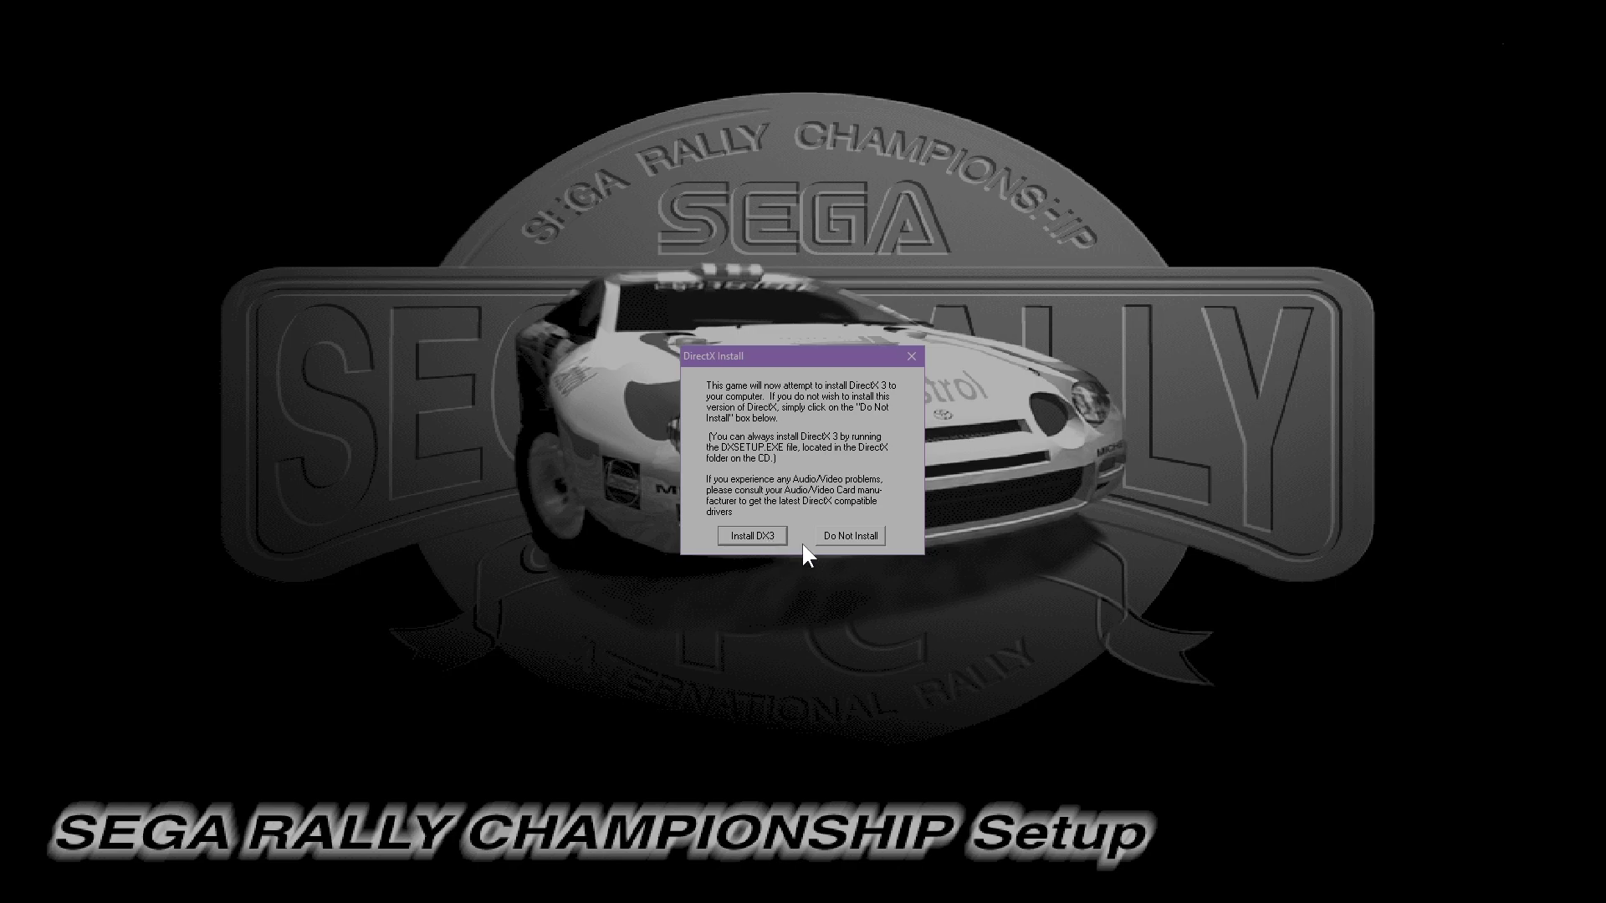
left_click(850, 536)
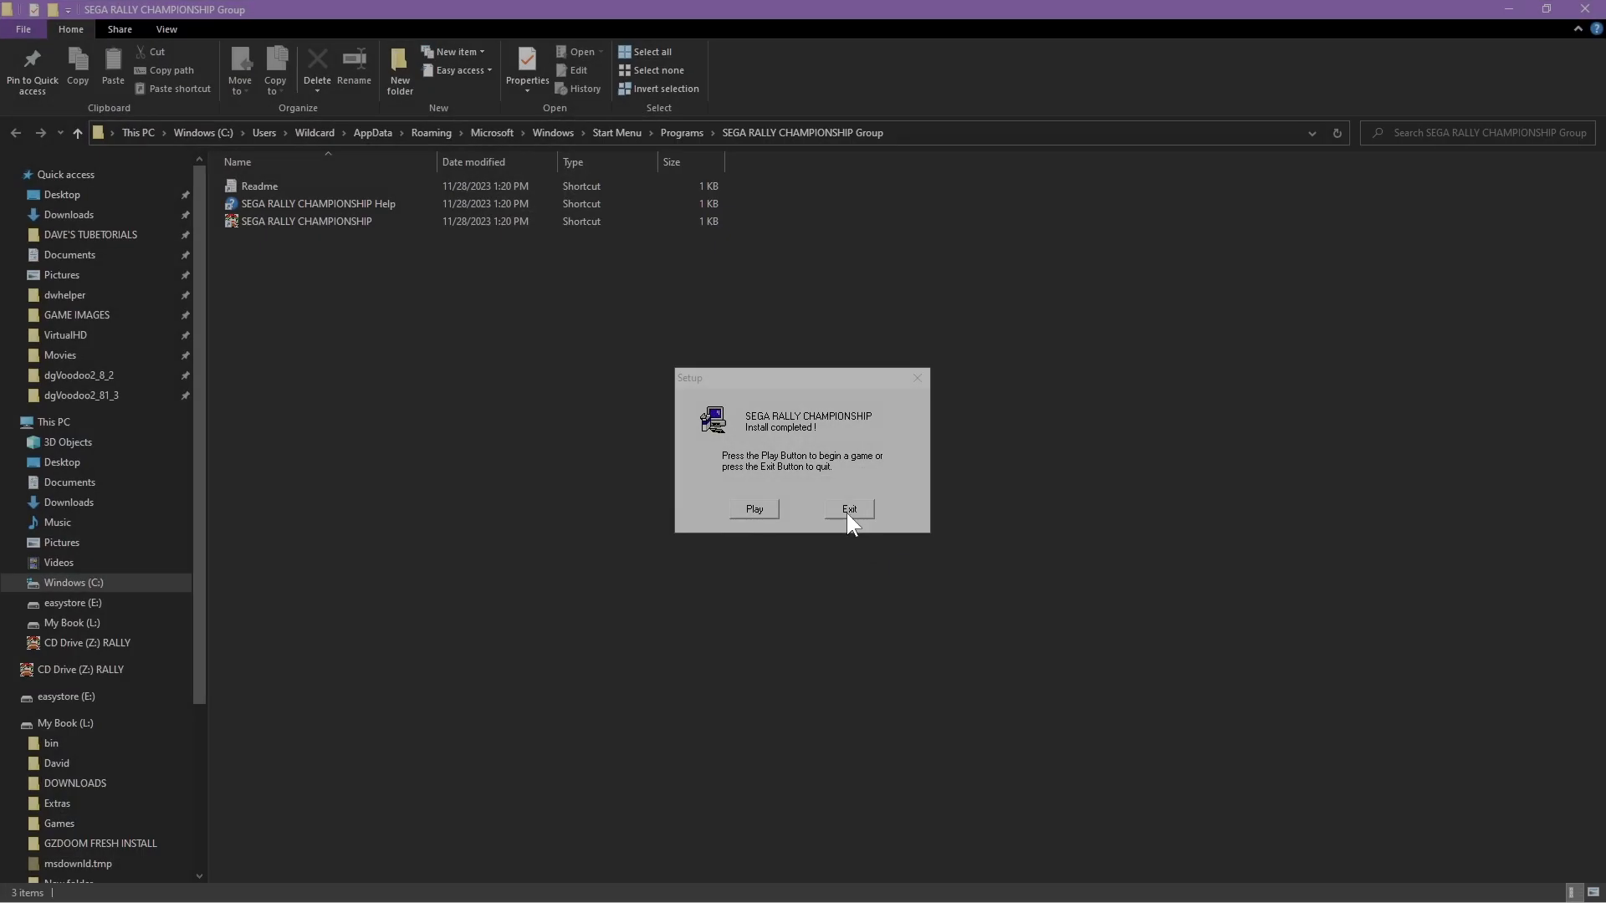
Exit setup and copy all unofficial Direct3D patch files into SRALLY, replacing existing files
left_click(860, 507)
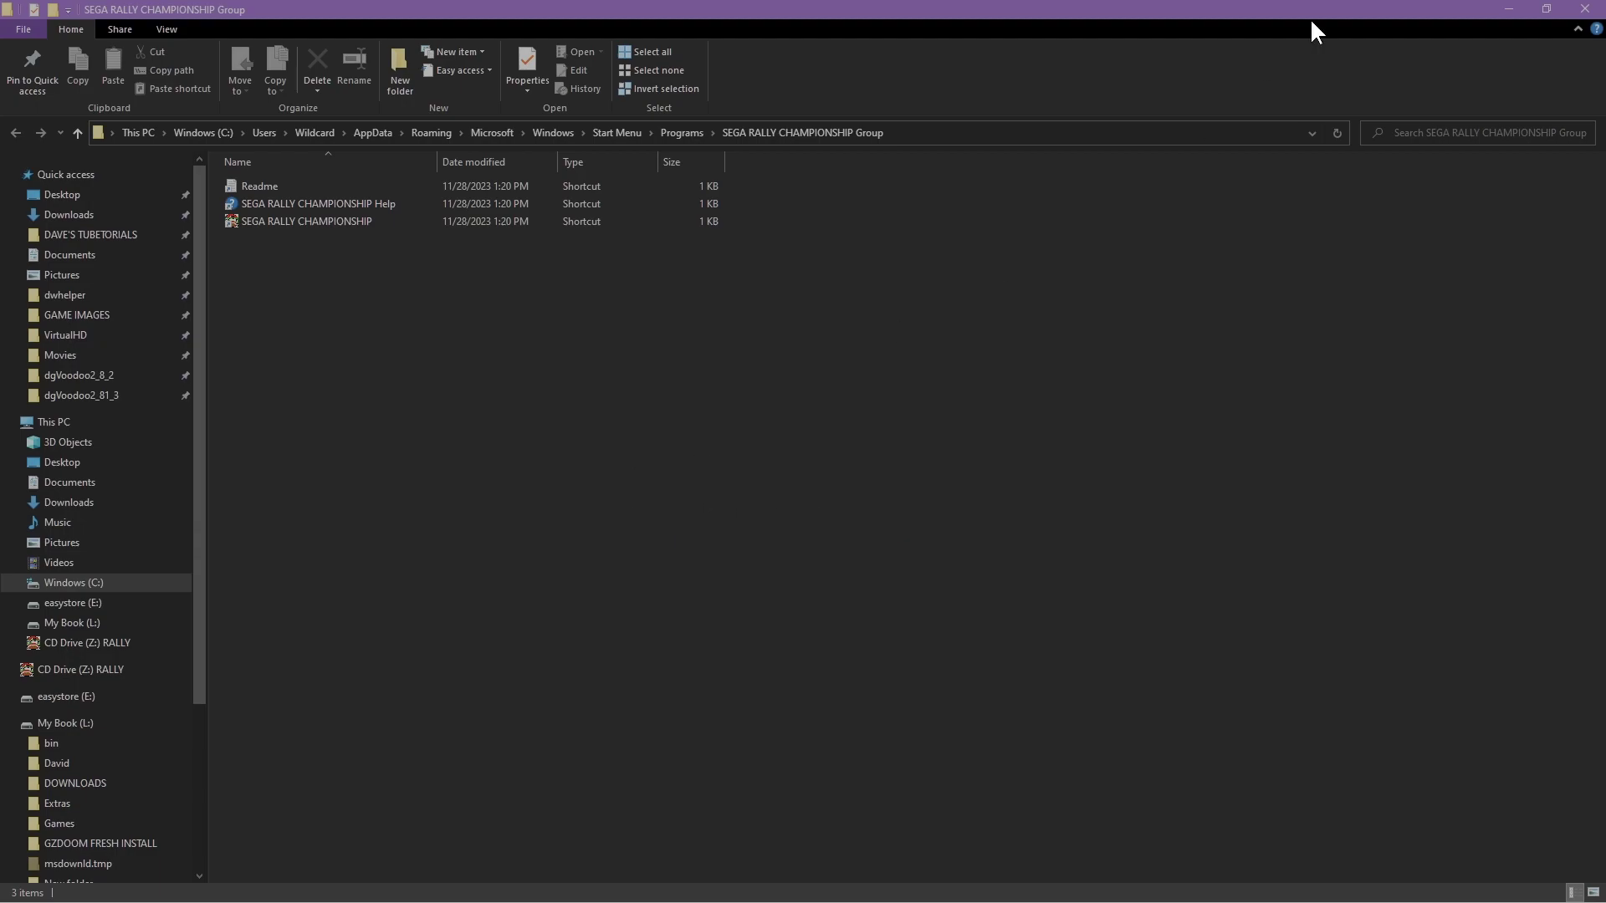
left_click(1510, 9)
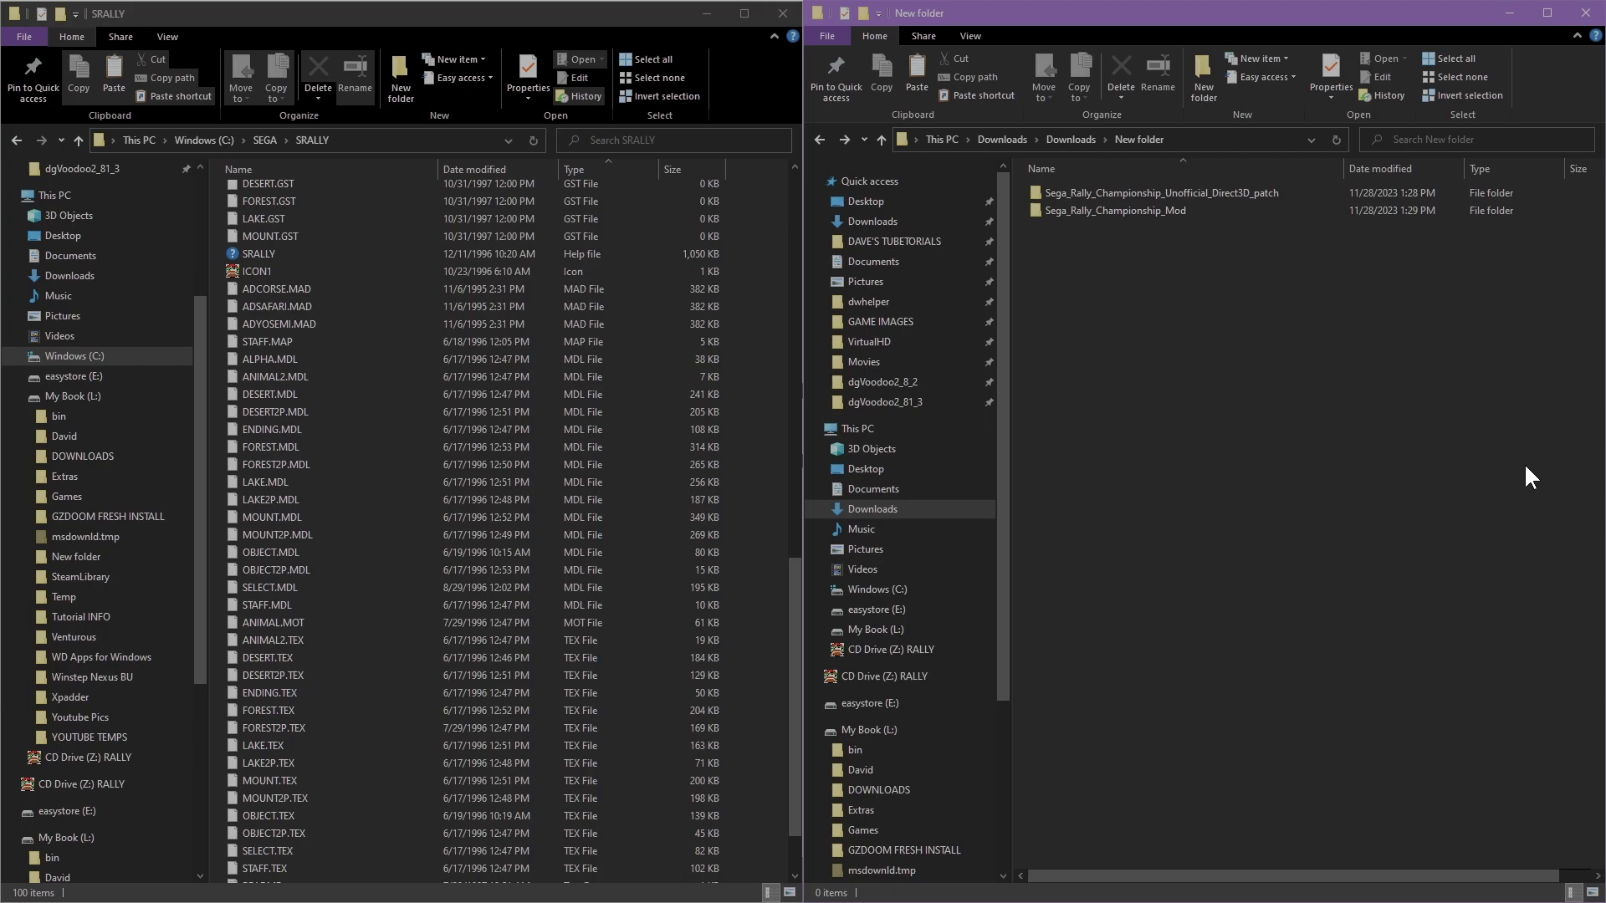
double_click(1127, 190)
key("ctrl+a")
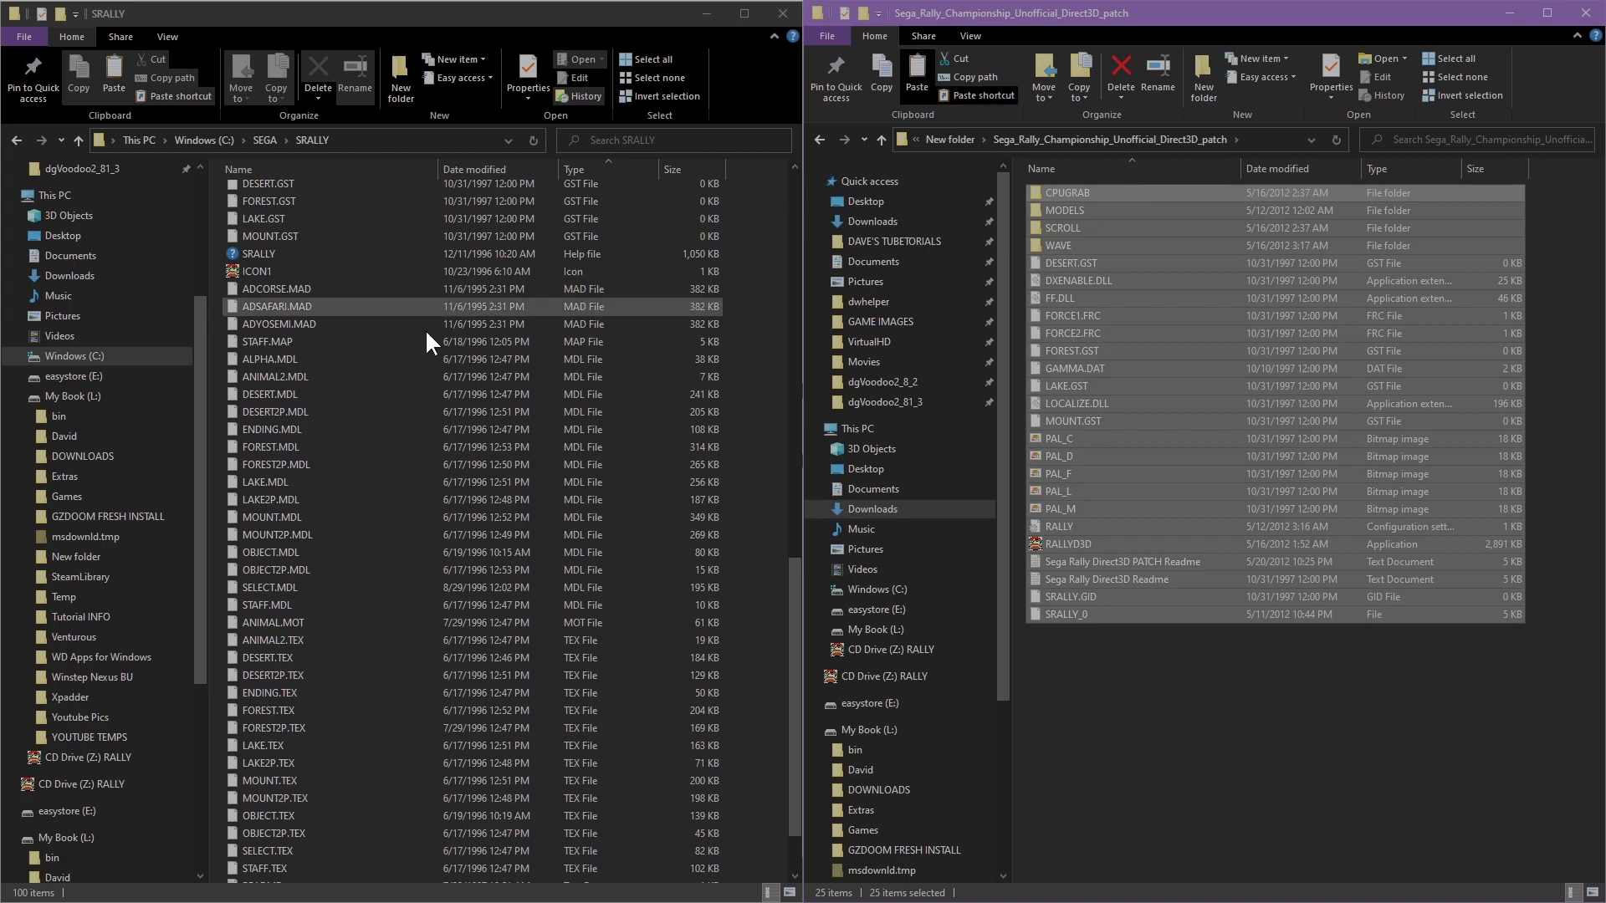
left_click(399, 7)
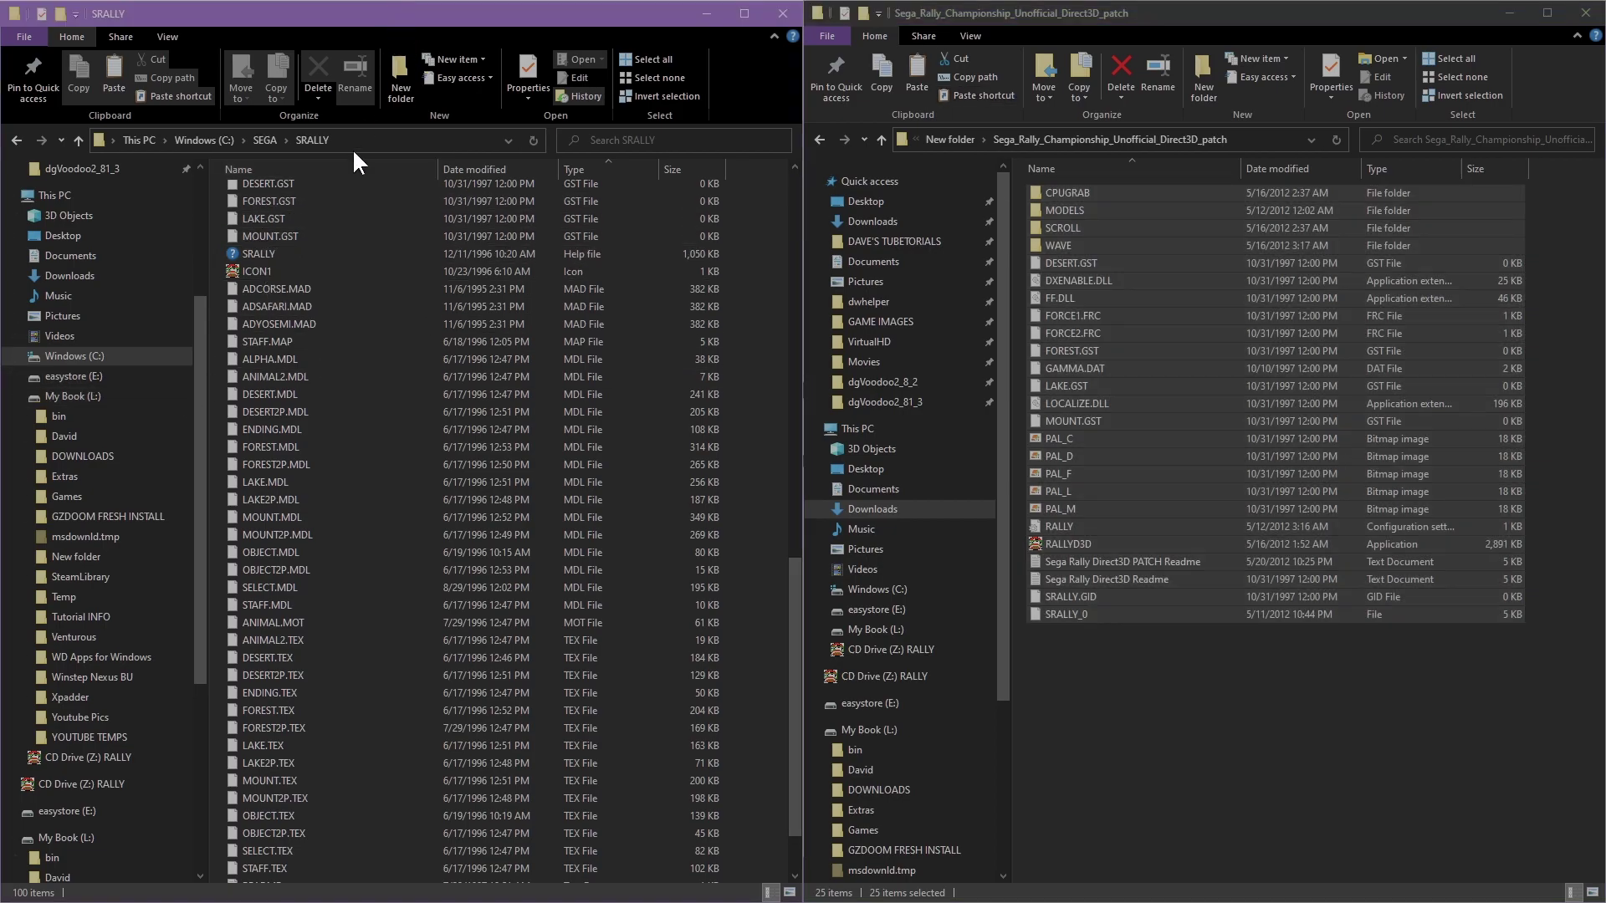
left_click(351, 253)
key("ctrl+v")
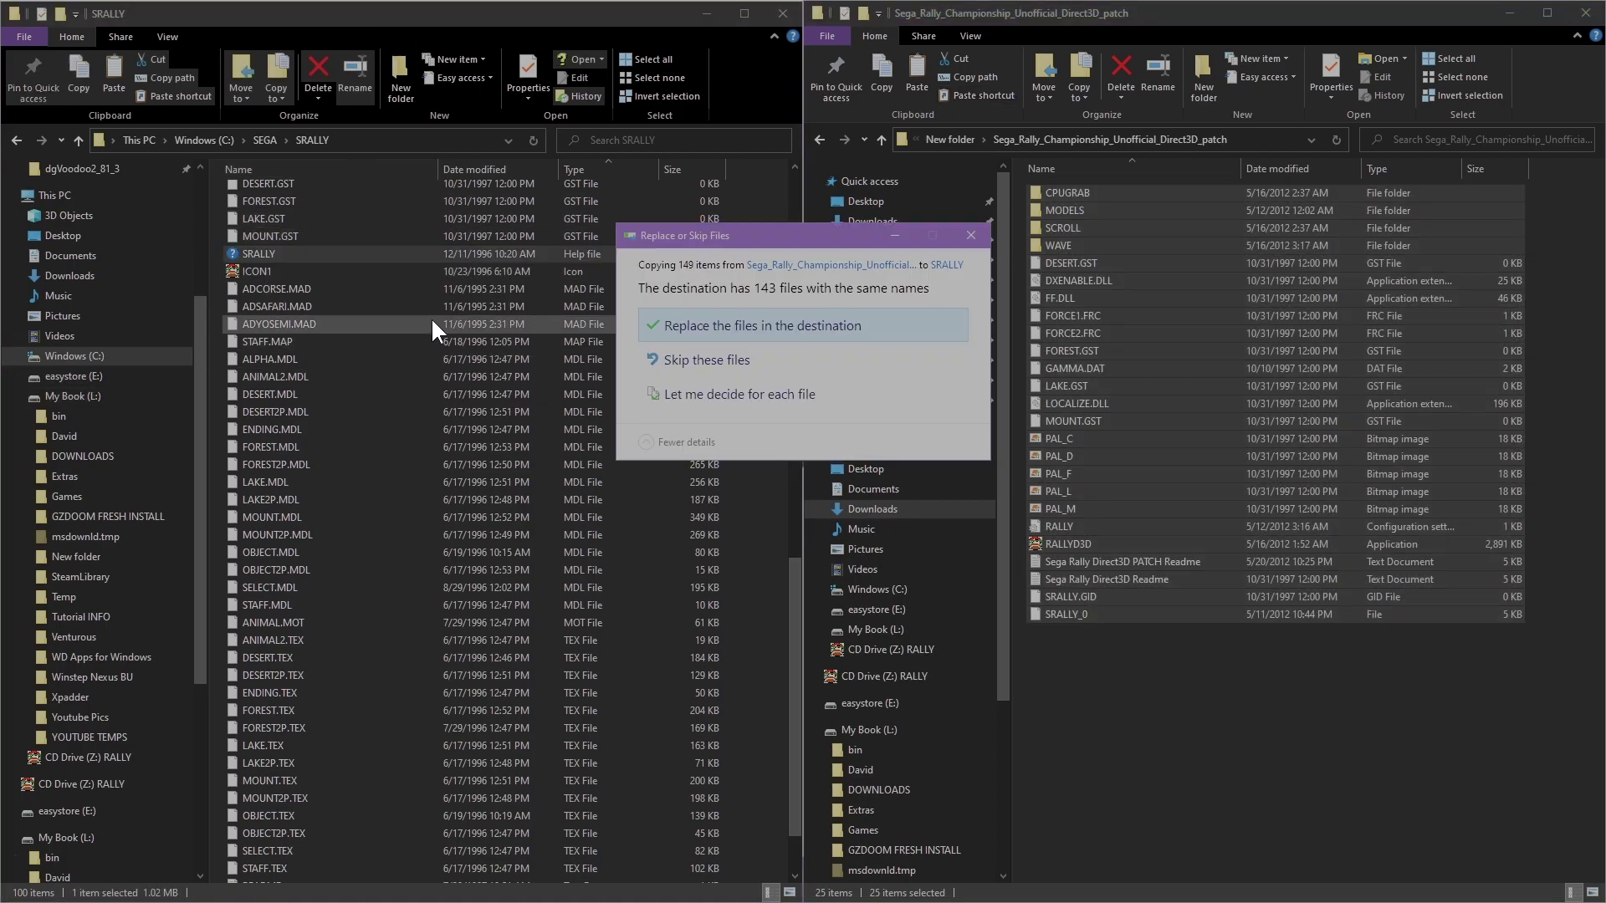
left_click(708, 325)
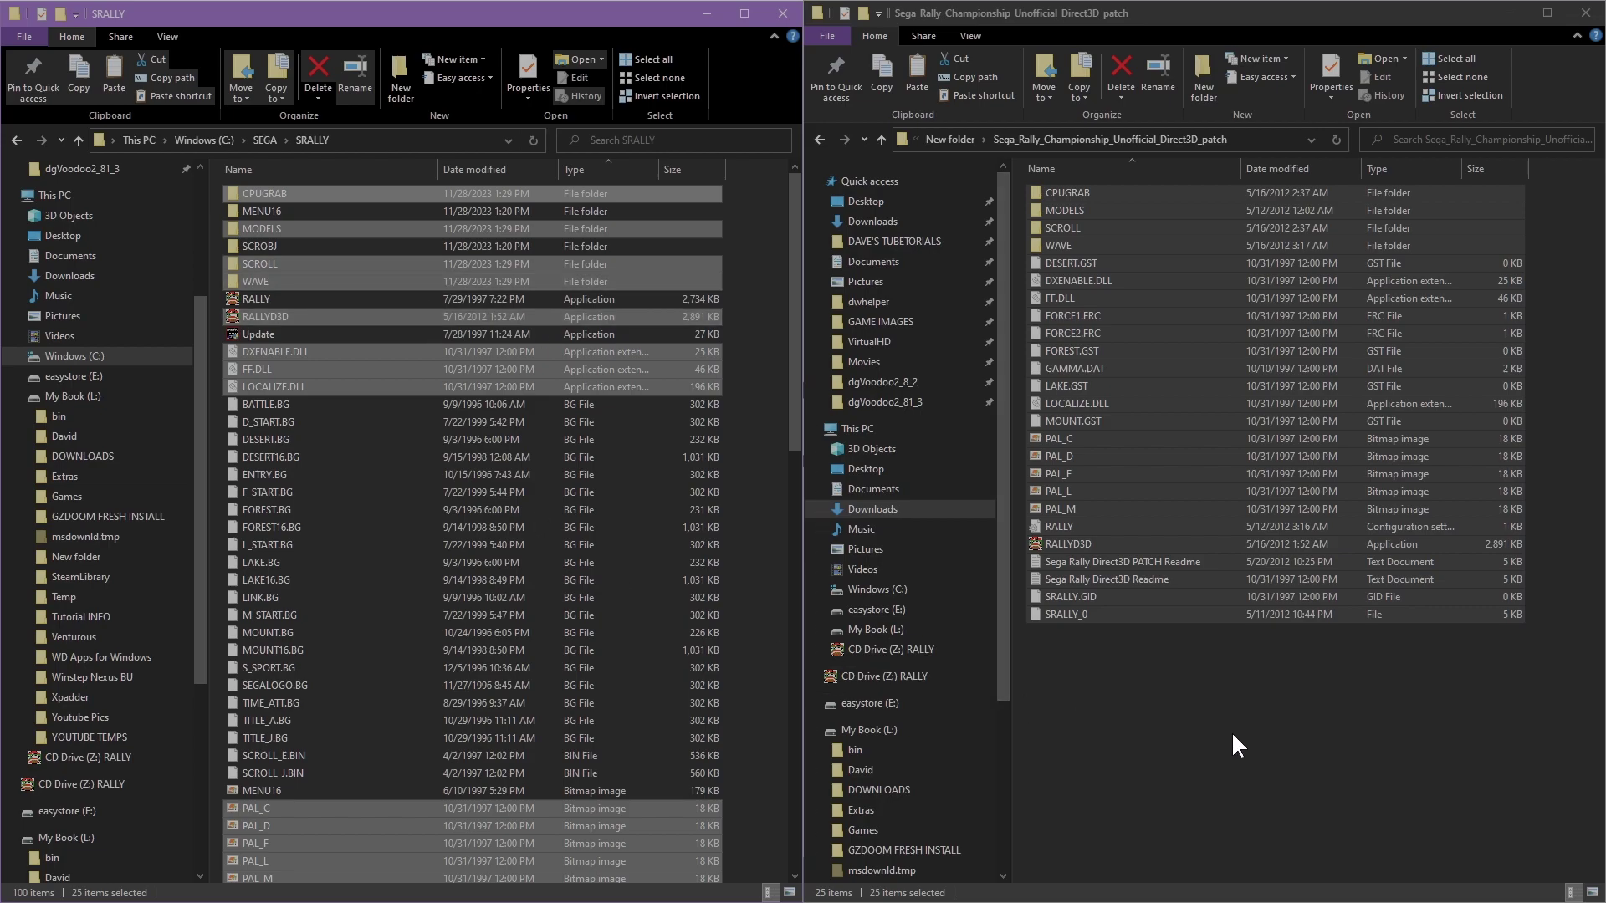
Copy all Sega_Rally_Championship_Mod files into SRALLY, replacing existing files
left_click(1219, 709)
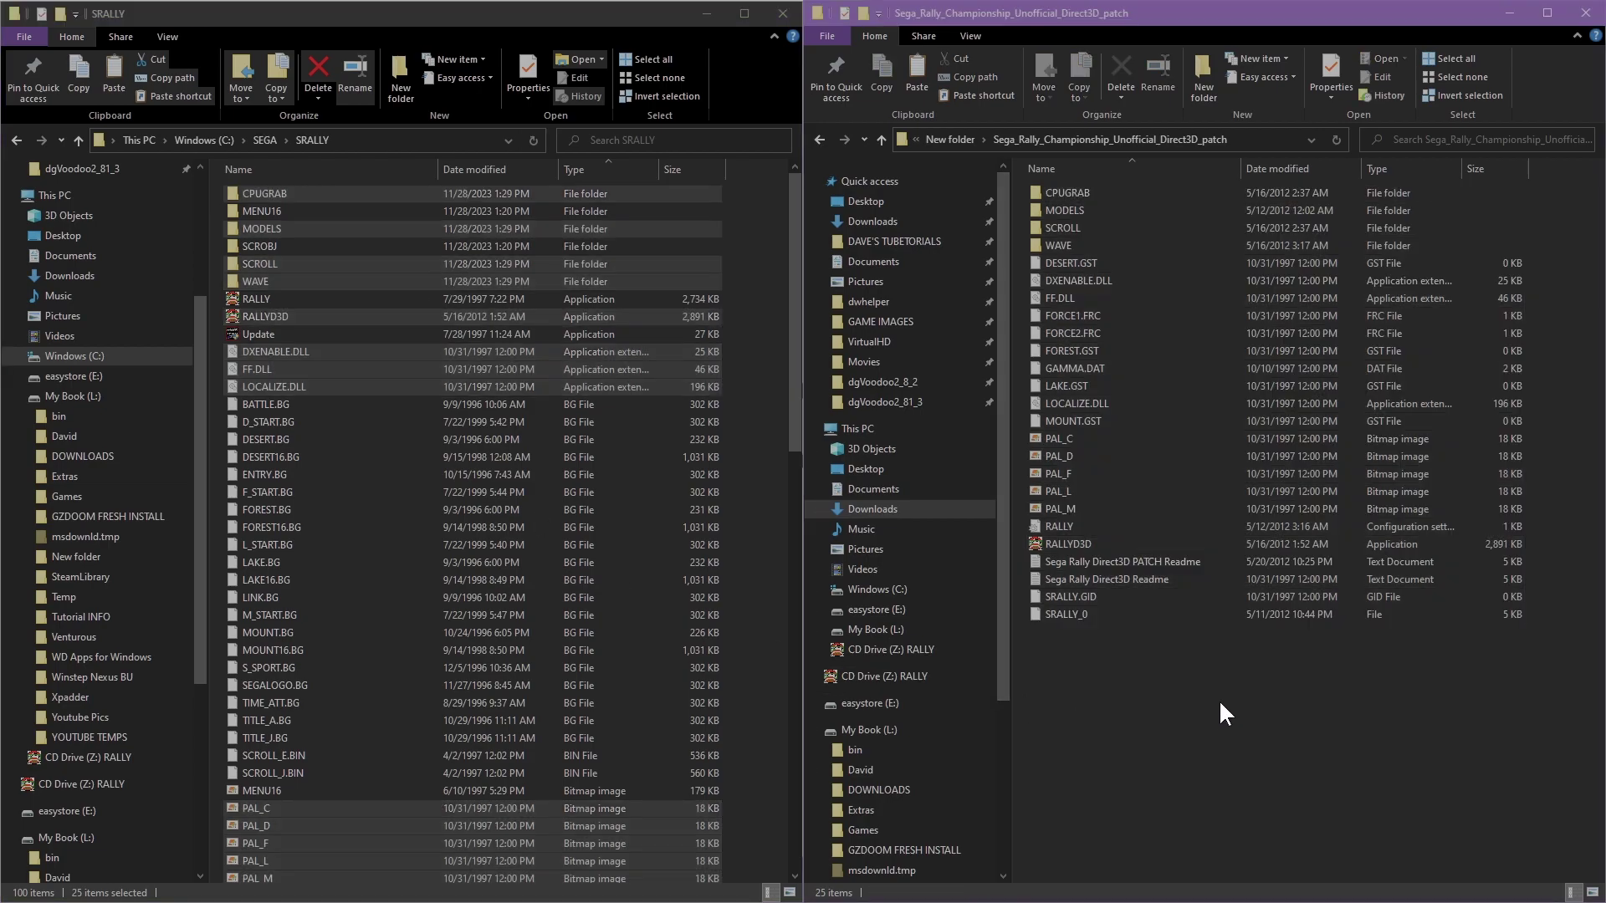
left_click(822, 141)
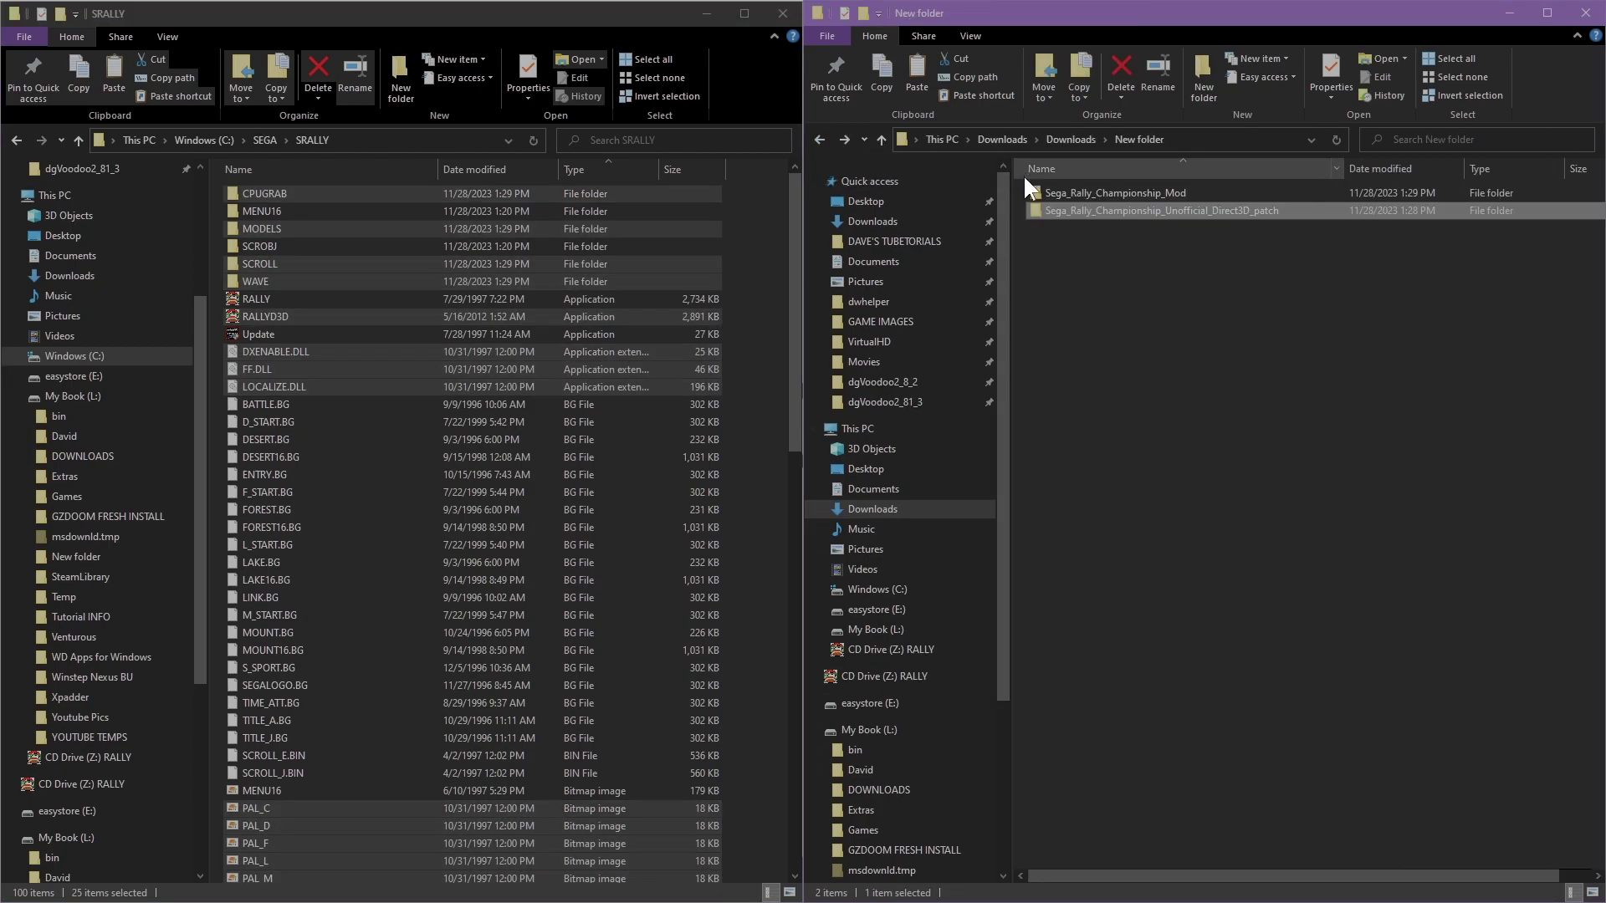
double_click(1106, 193)
key("ctrl+a")
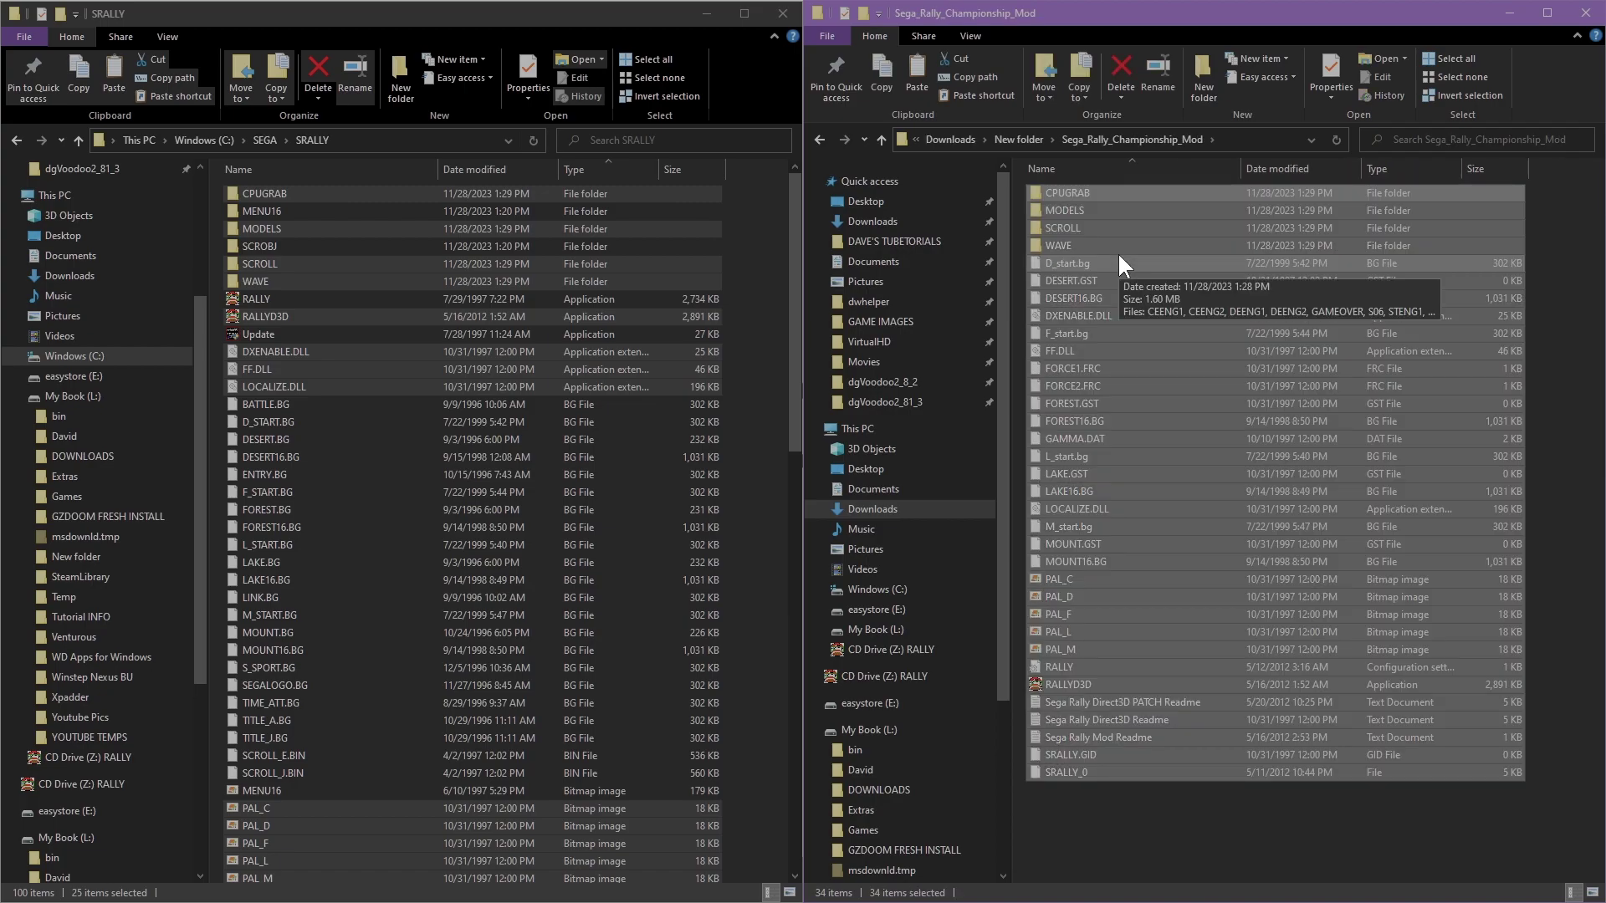
left_click(1093, 824)
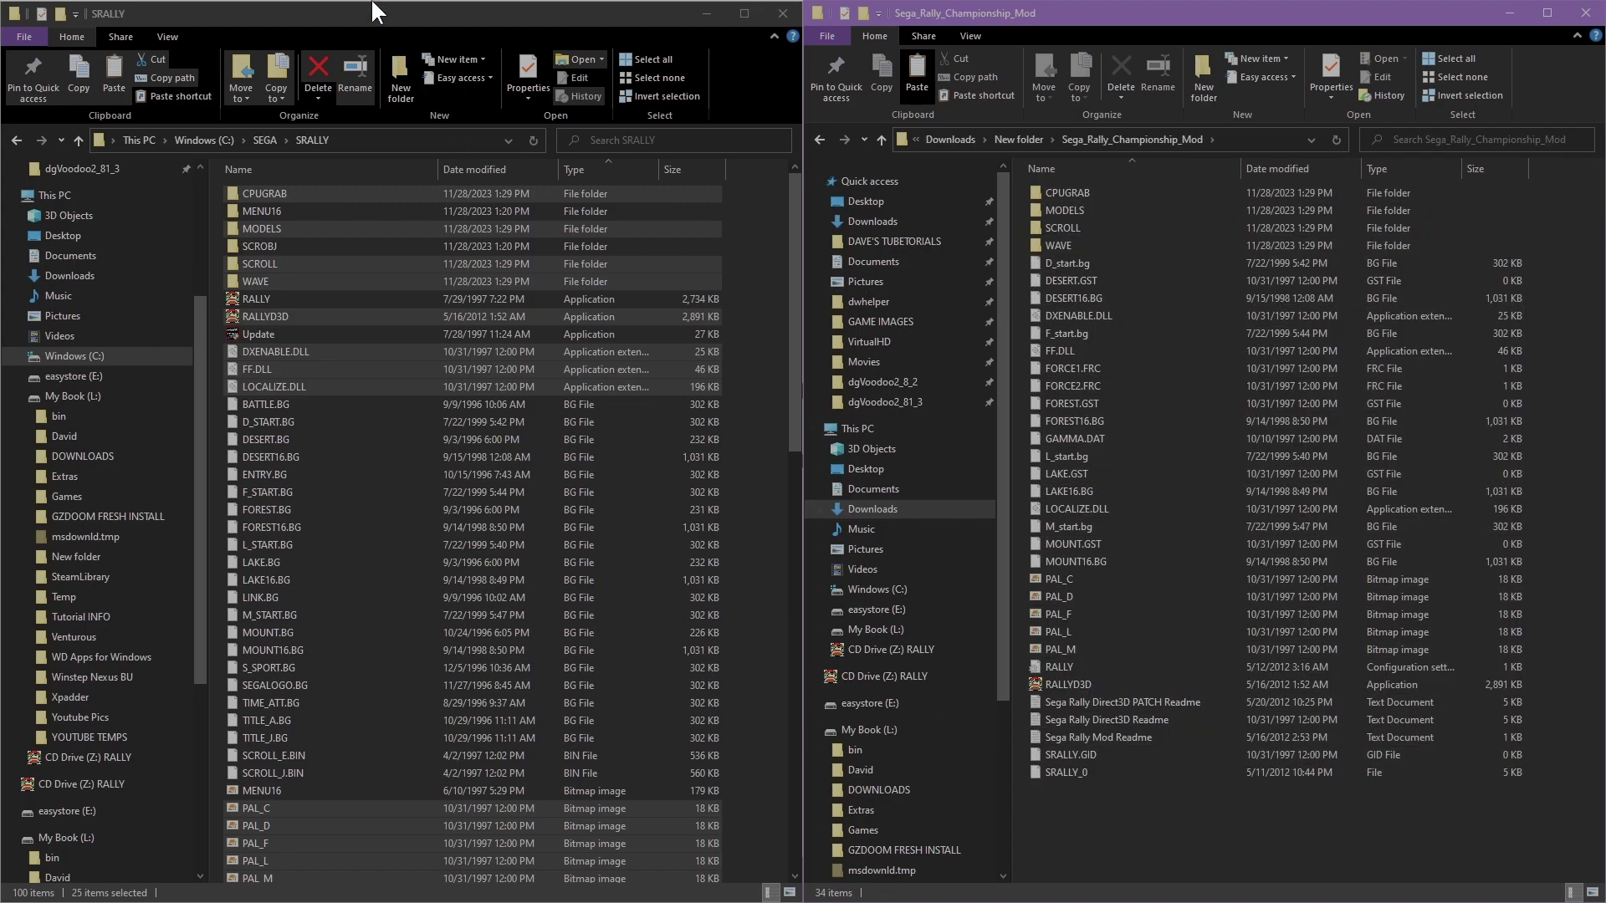
left_click(353, 22)
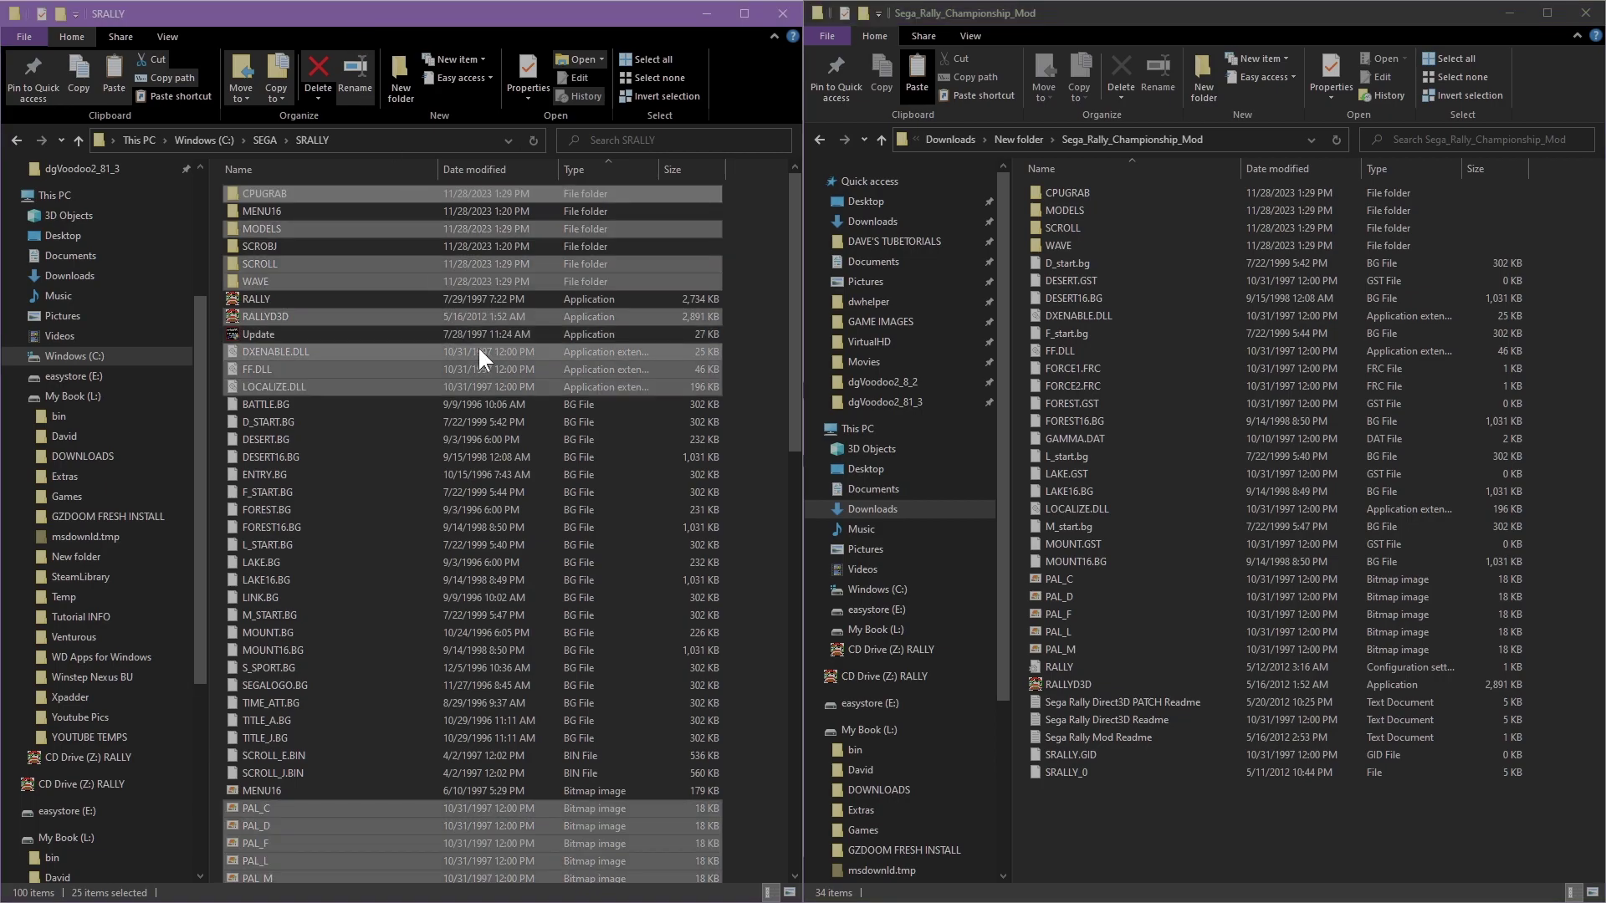
key("ctrl+v")
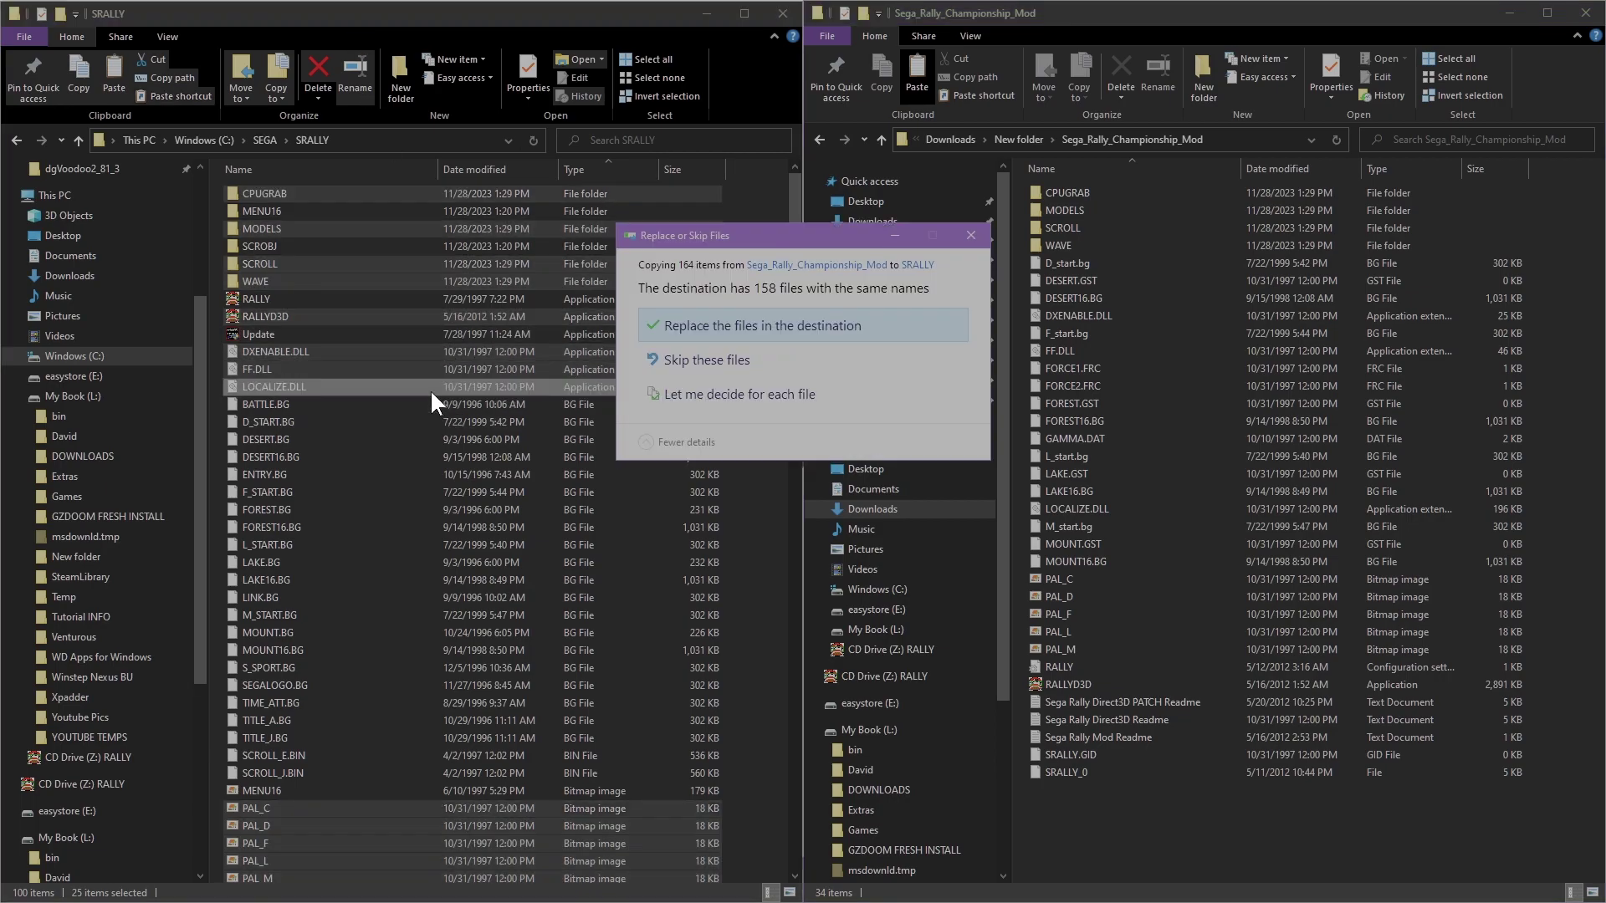
left_click(673, 325)
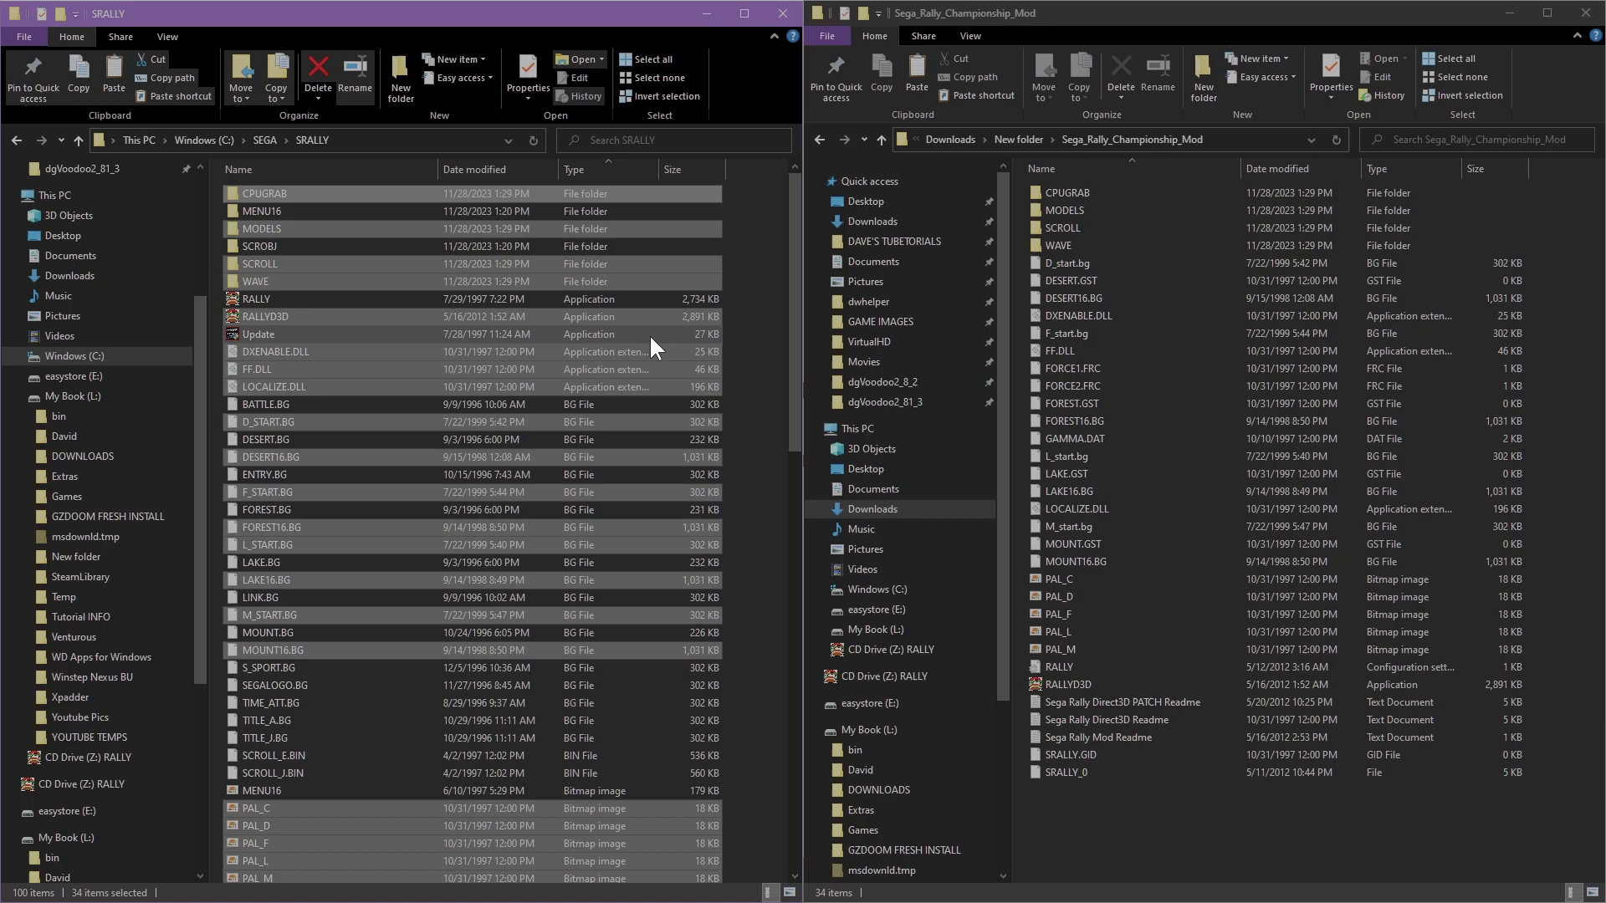
left_click(743, 316)
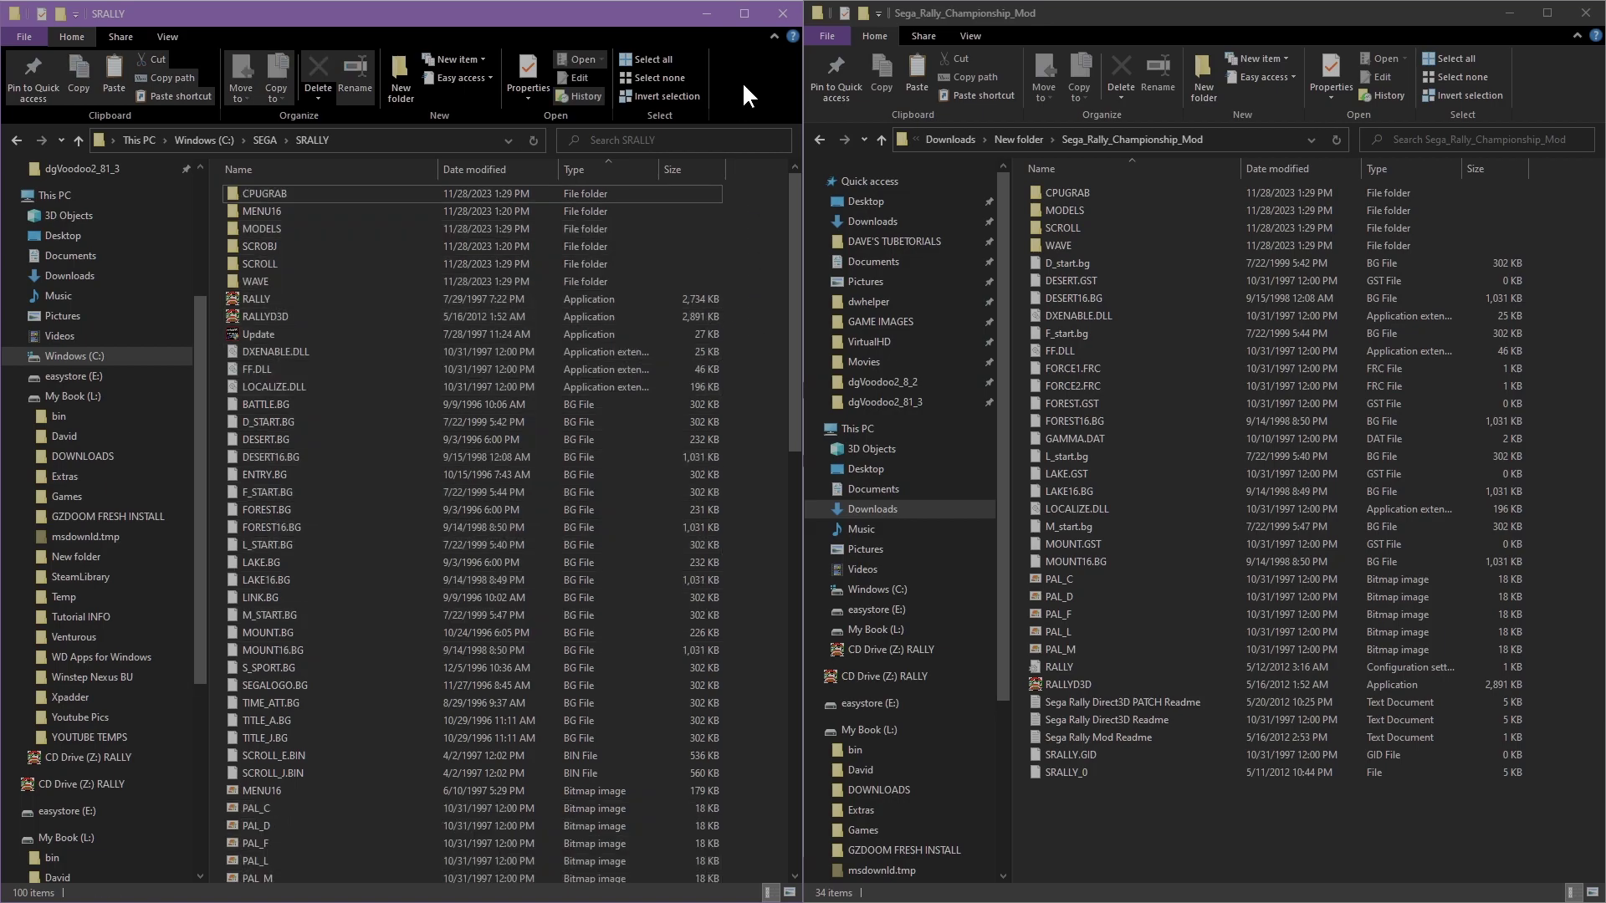
Paste the dgVoodoo2_81_3 items (3Dfx, Cpl, Docs, MS, dgVoodooCpl) into C:\SEGA\SRALLY
left_click(1509, 15)
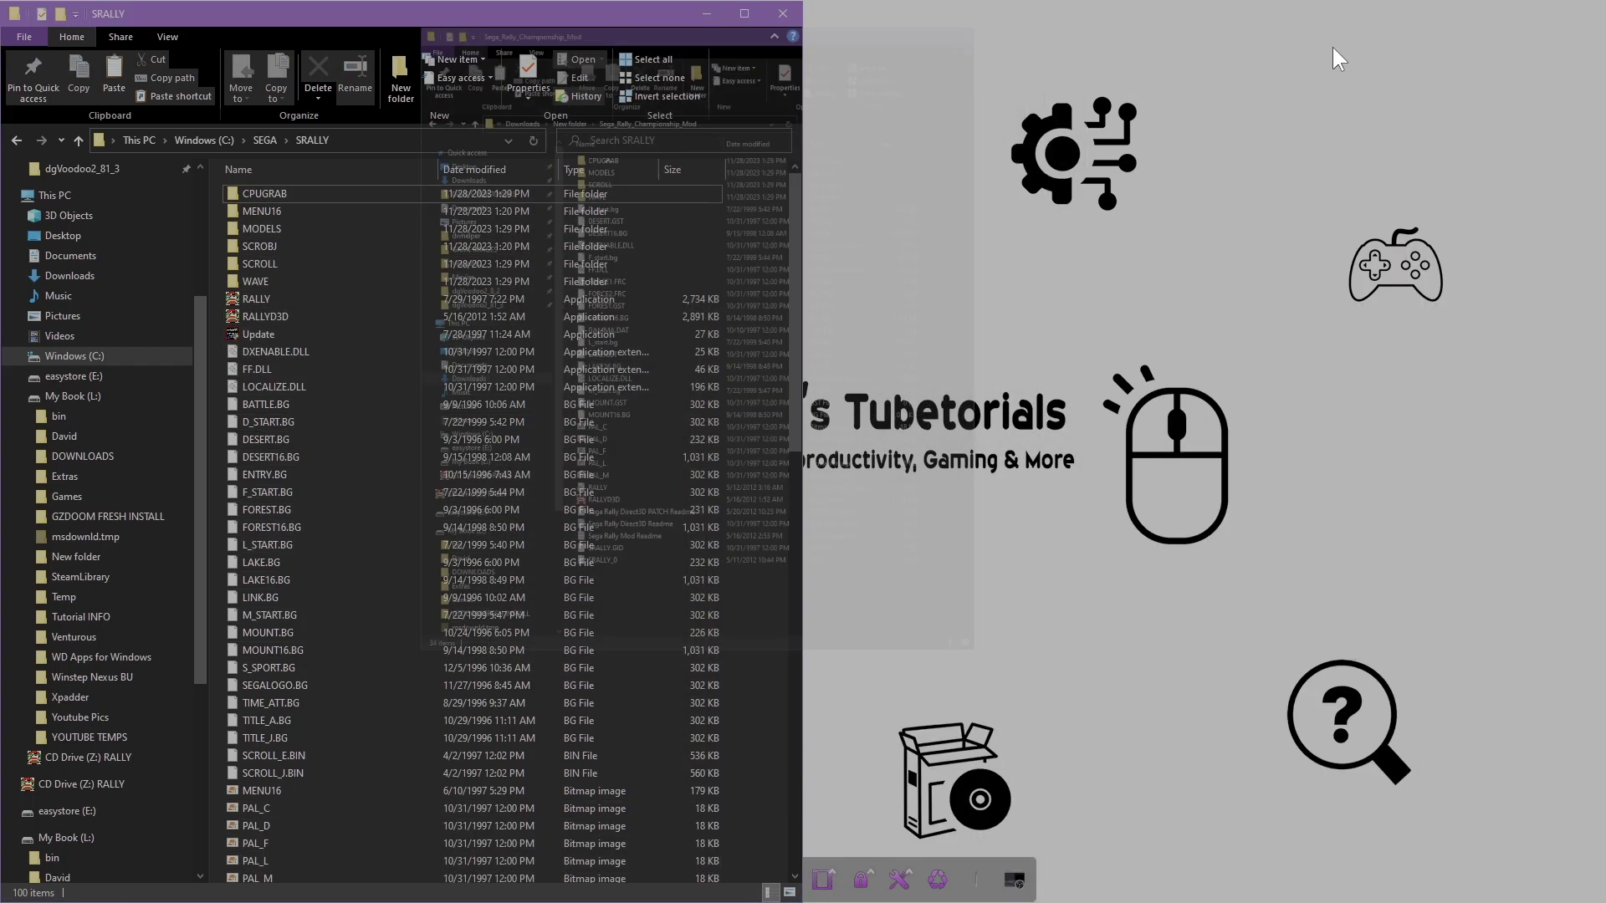
left_click(745, 13)
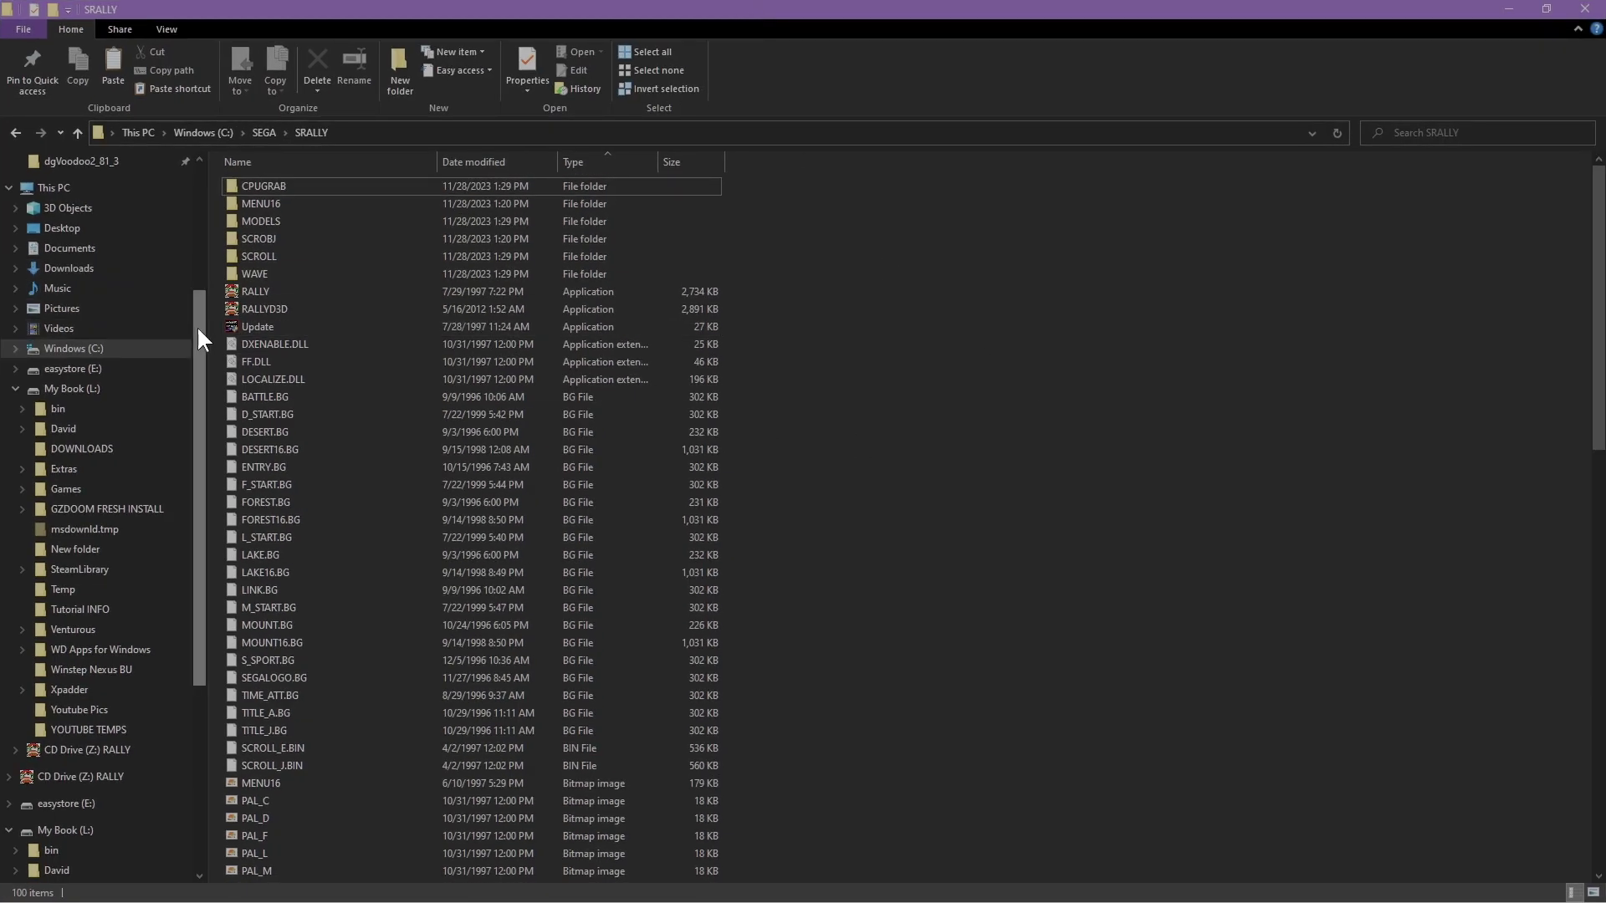
left_click_drag(197, 324, 197, 187)
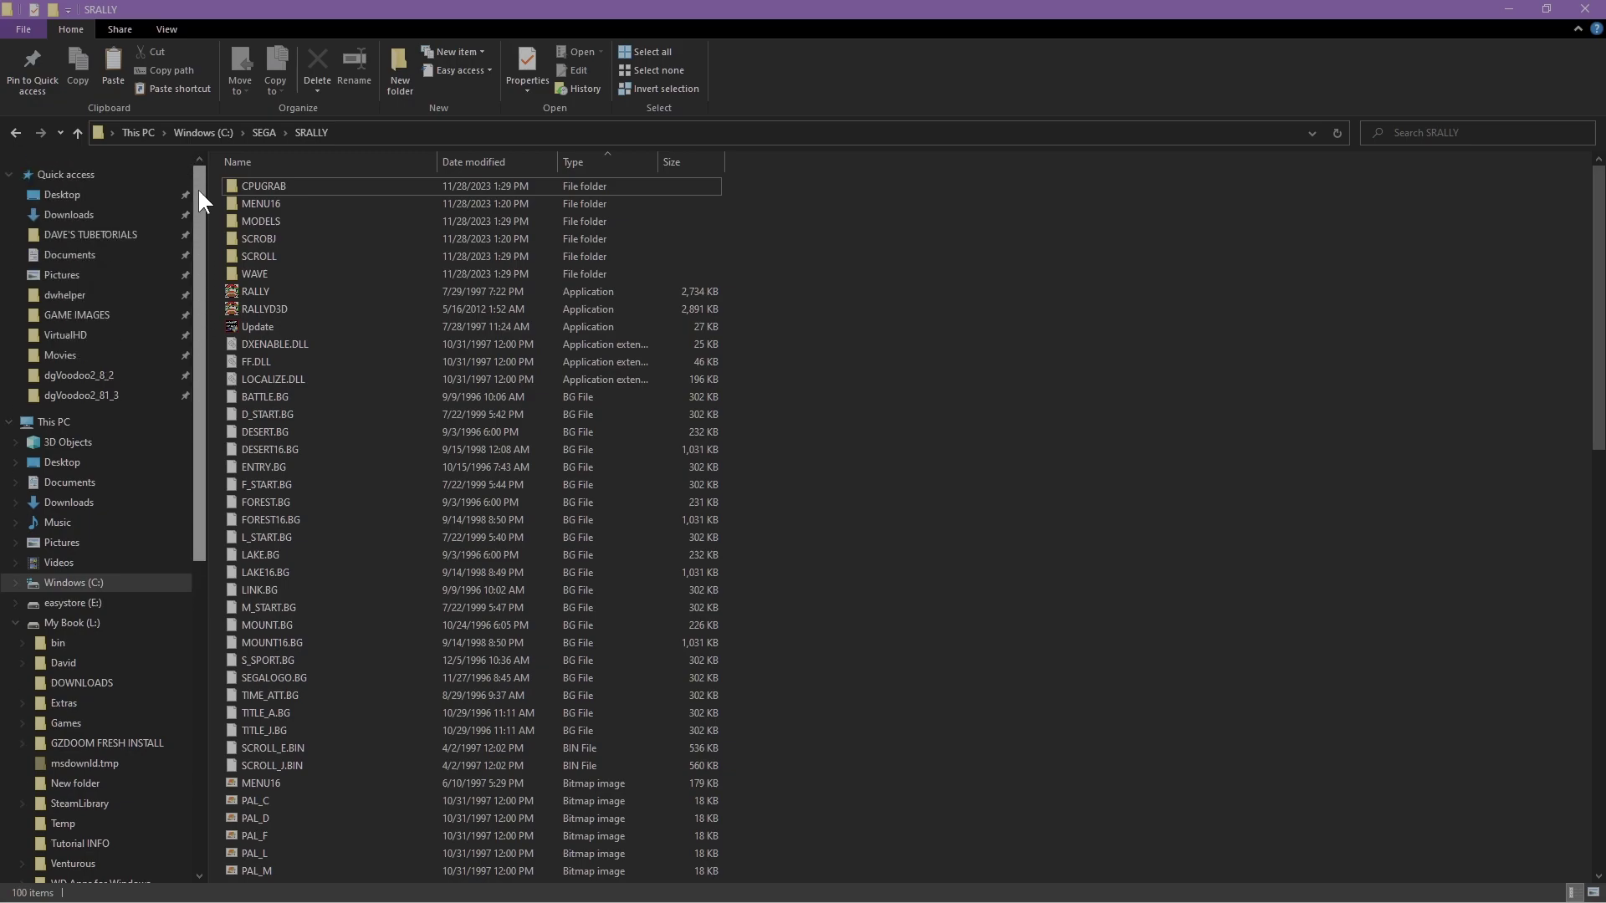
left_click(55, 402)
key("ctrl+a")
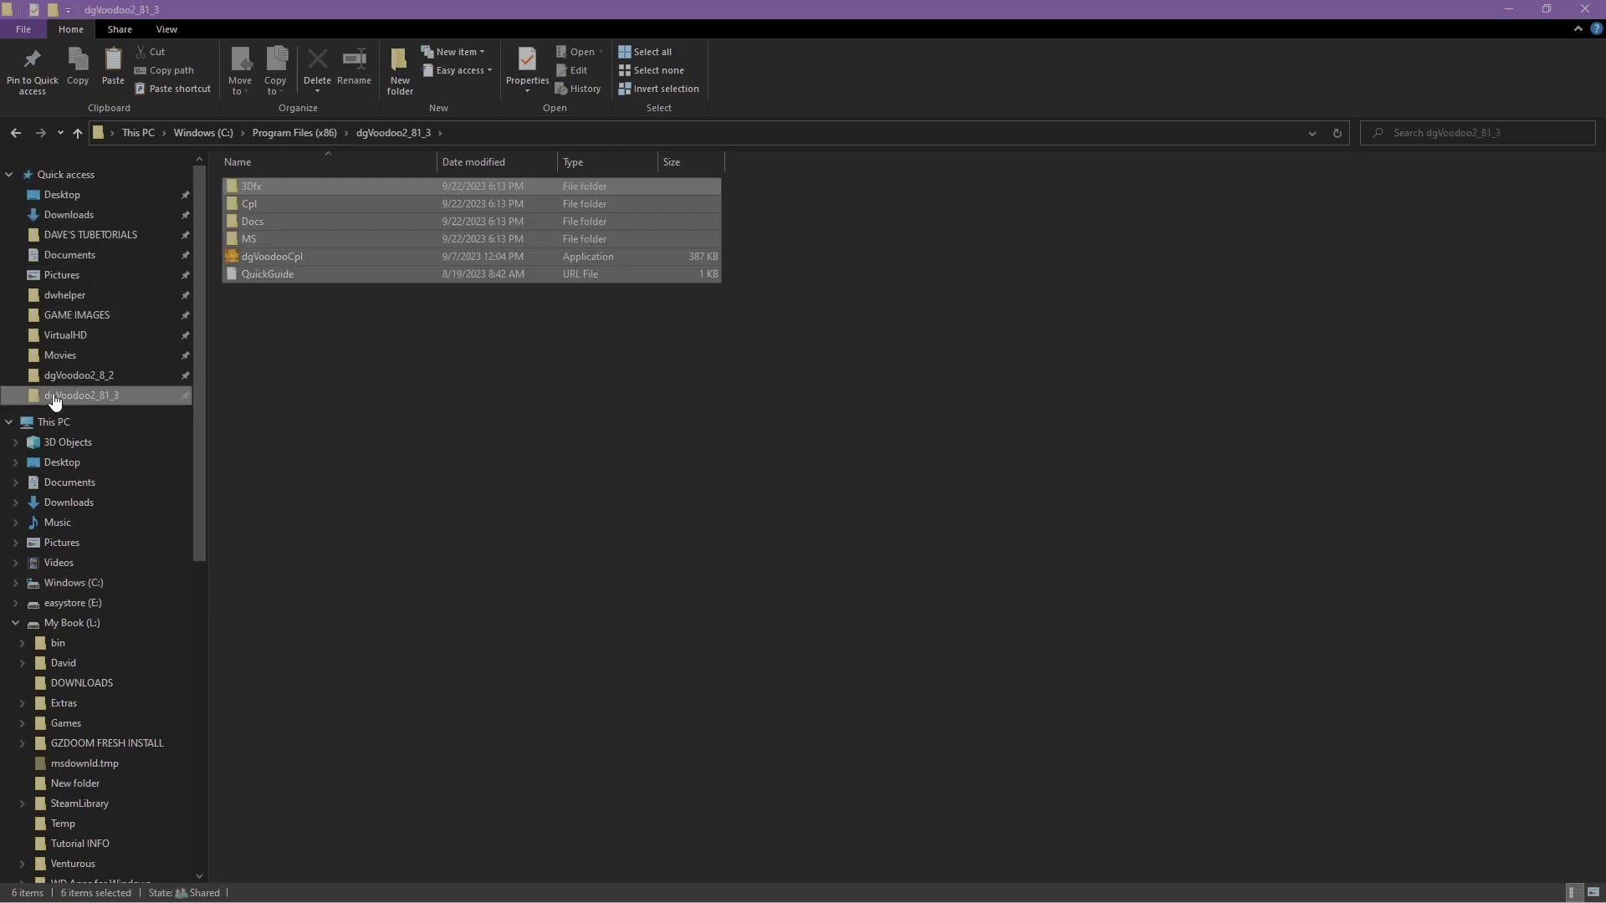
left_click(16, 133)
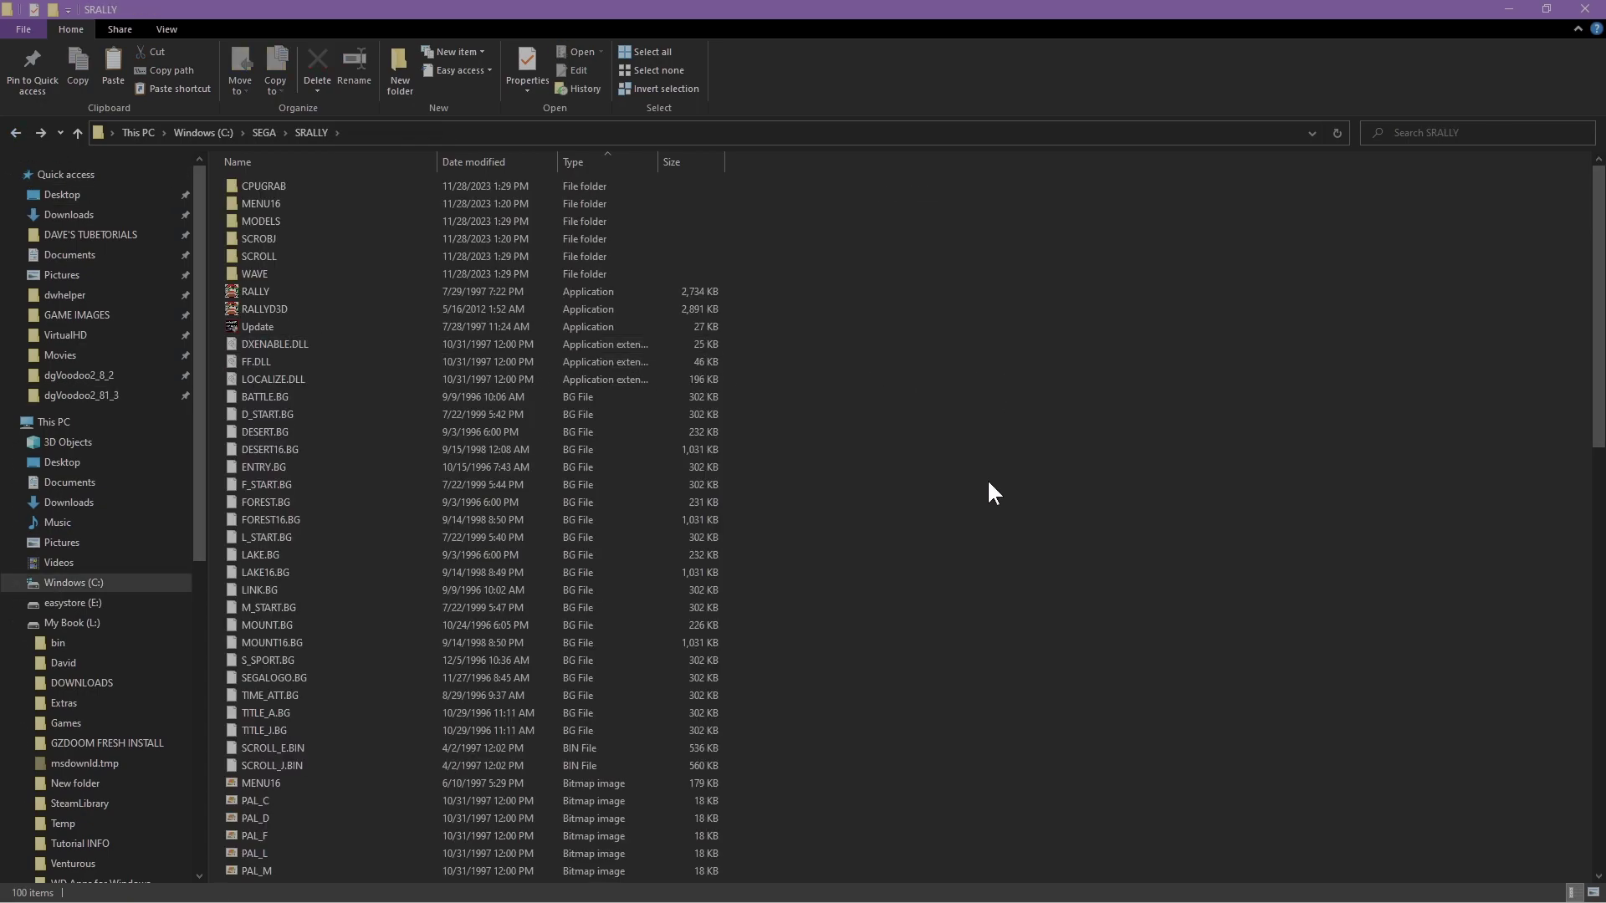
key("ctrl+v")
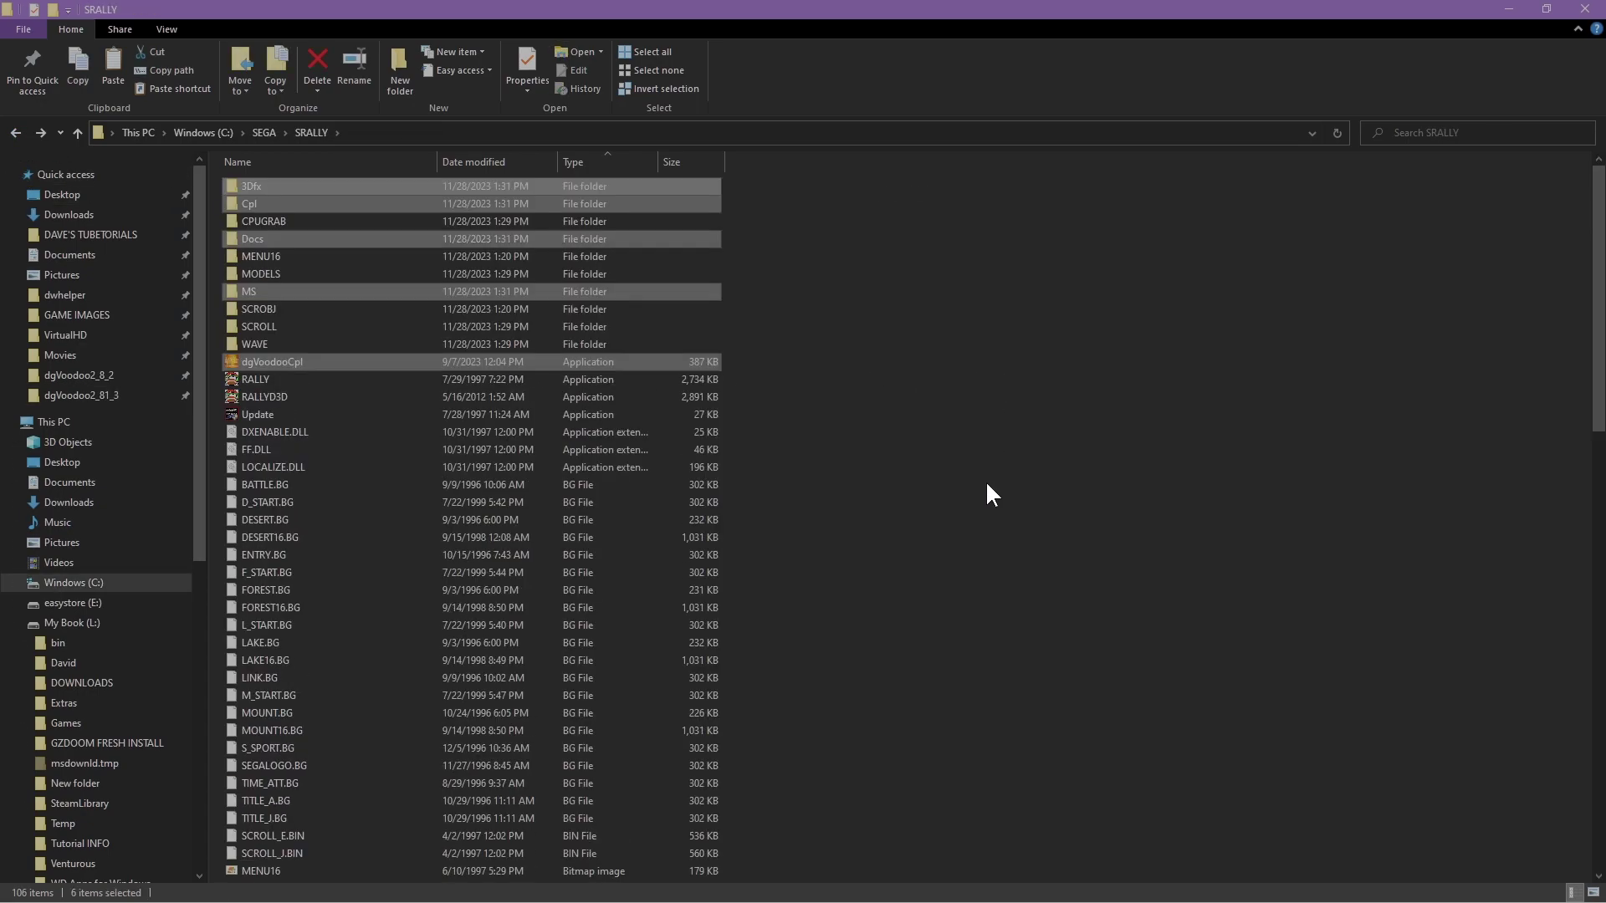
left_click(987, 486)
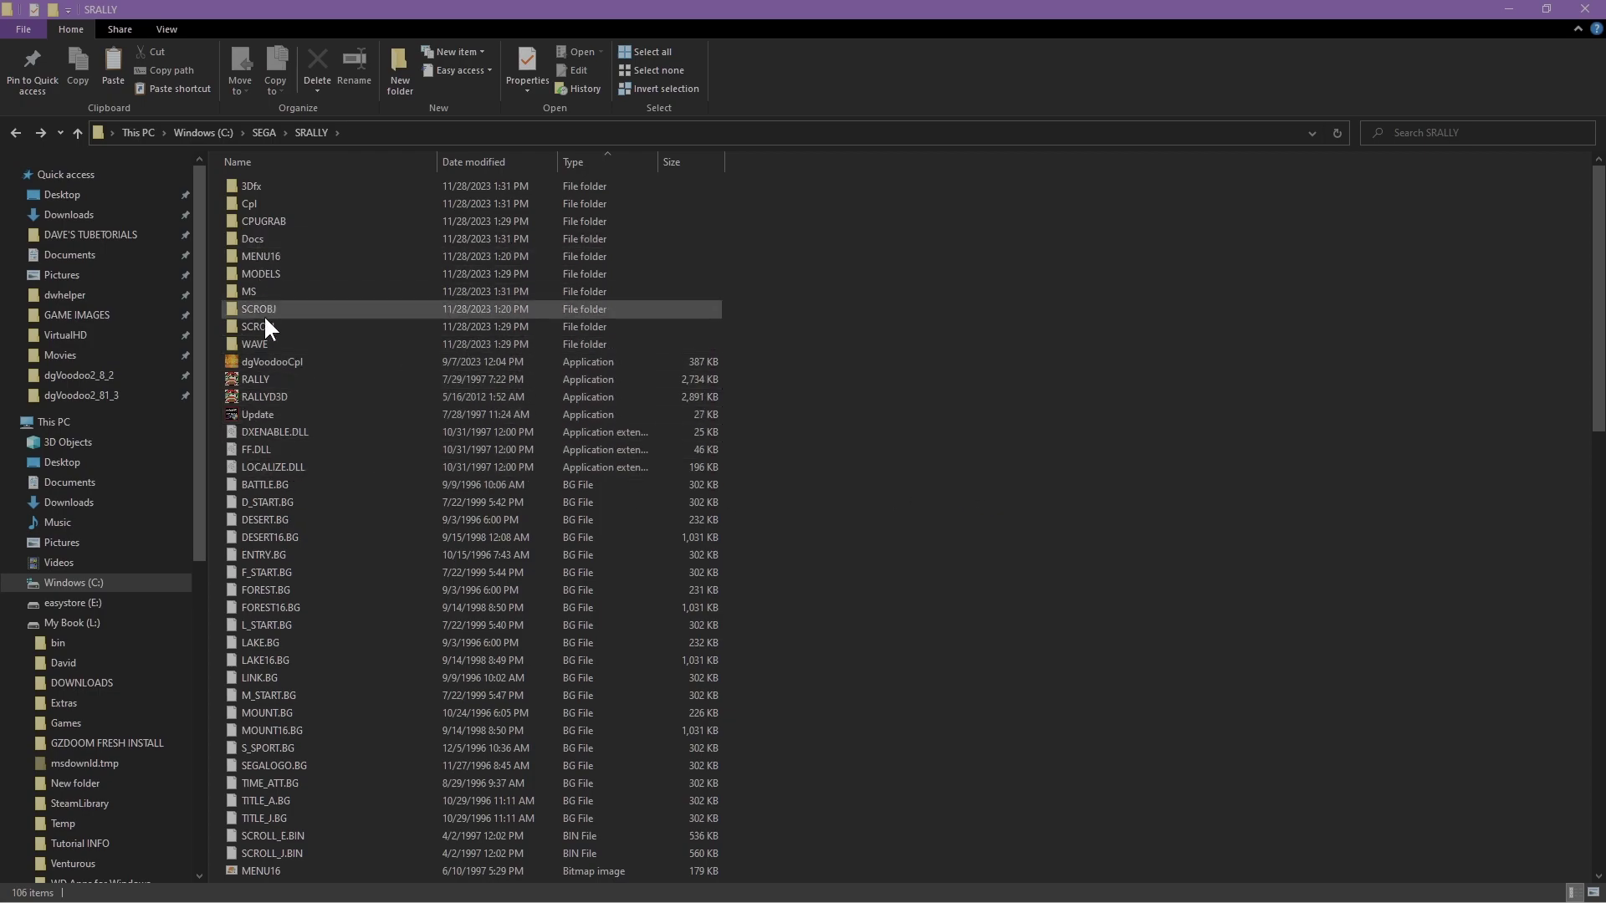
Copy the D3D8, D3D9, D3DImm and DDraw DLLs from MS\x86 into SRALLY
double_click(238, 290)
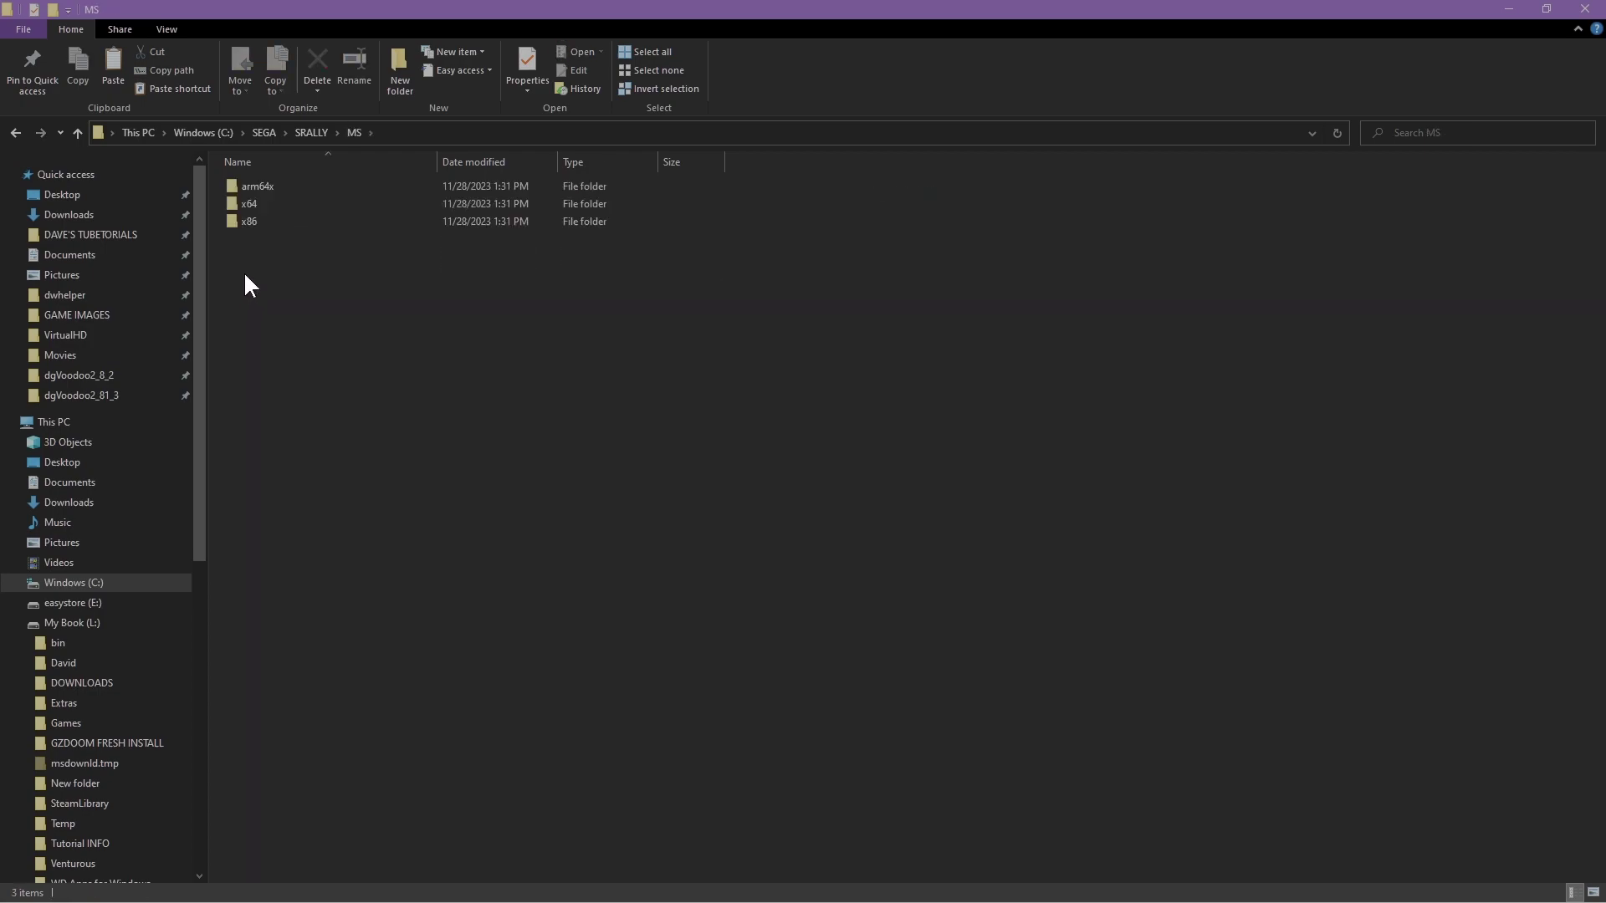
double_click(247, 219)
key("ctrl+a")
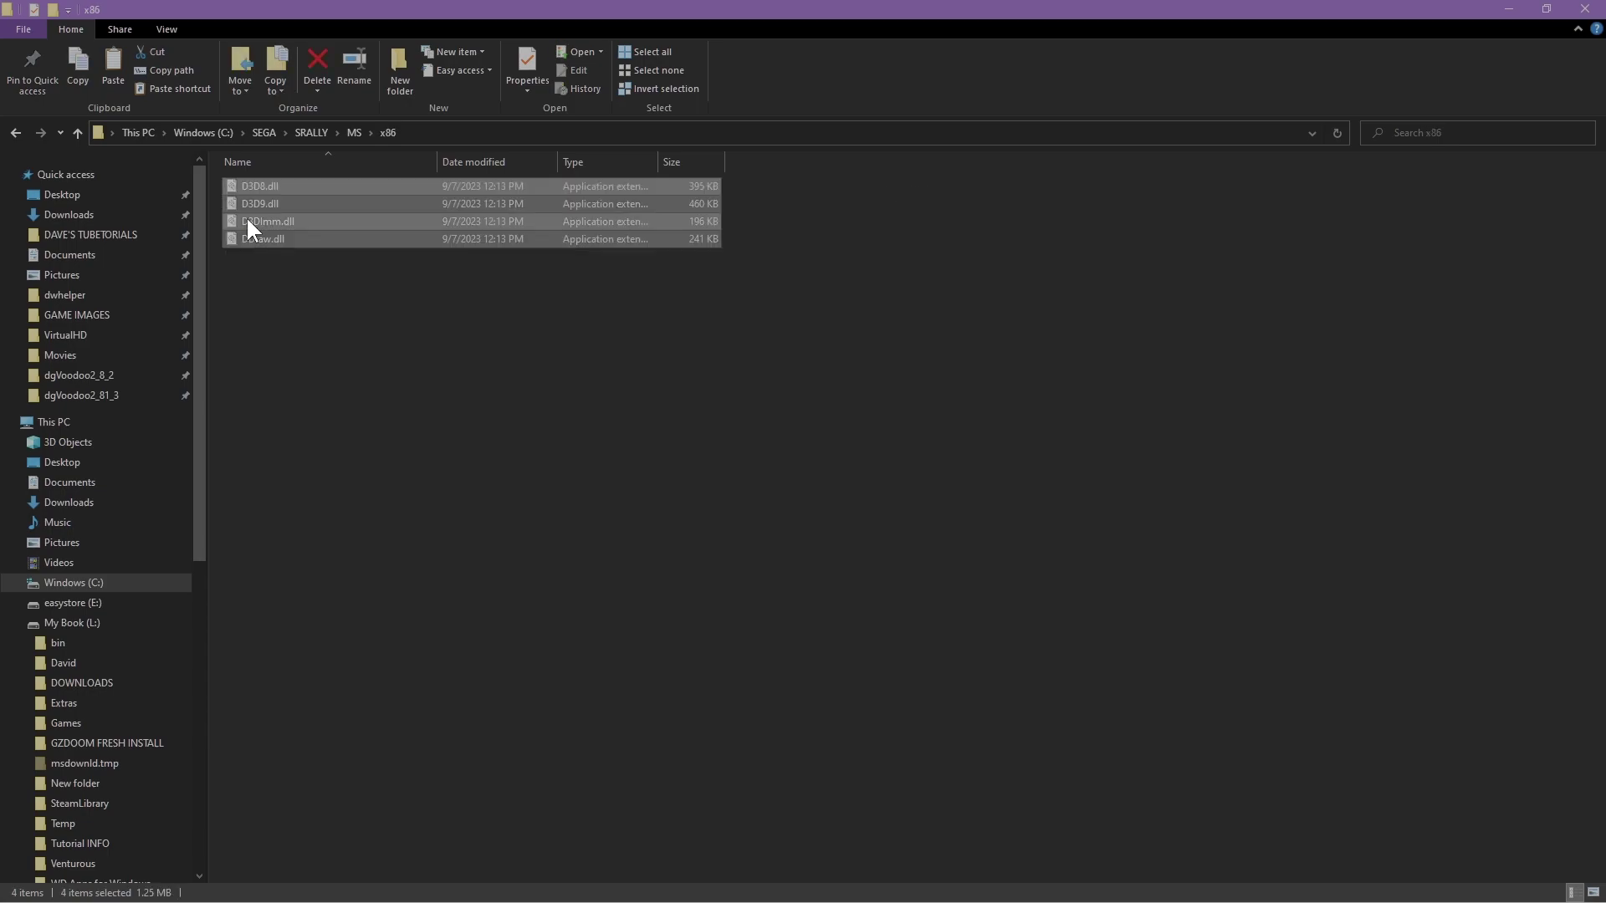
left_click(17, 132)
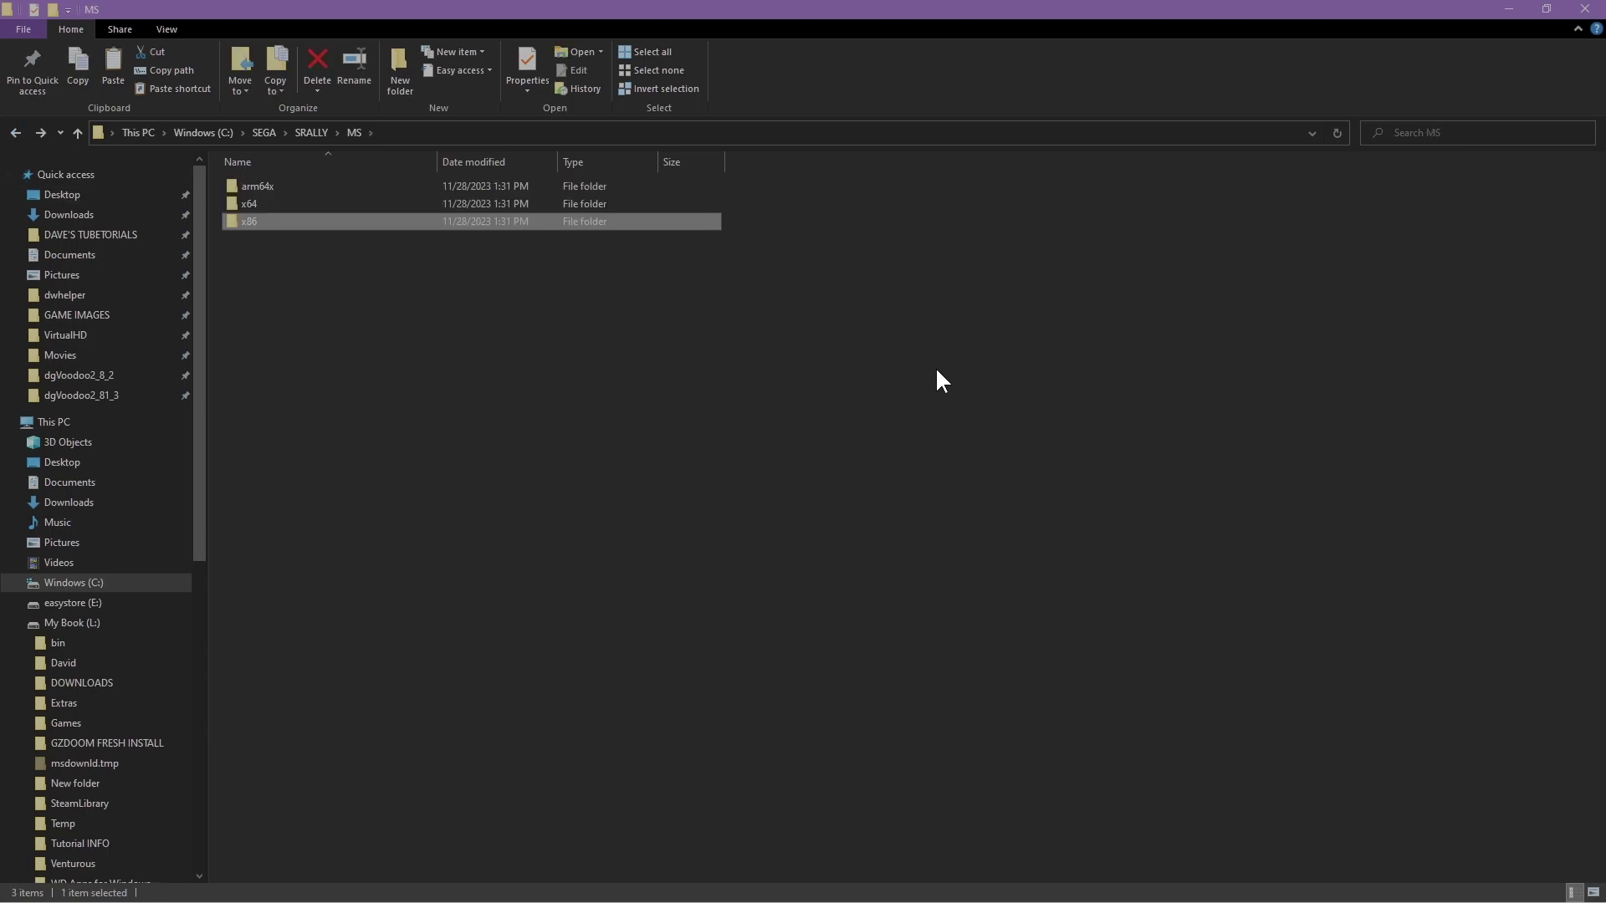
left_click(15, 133)
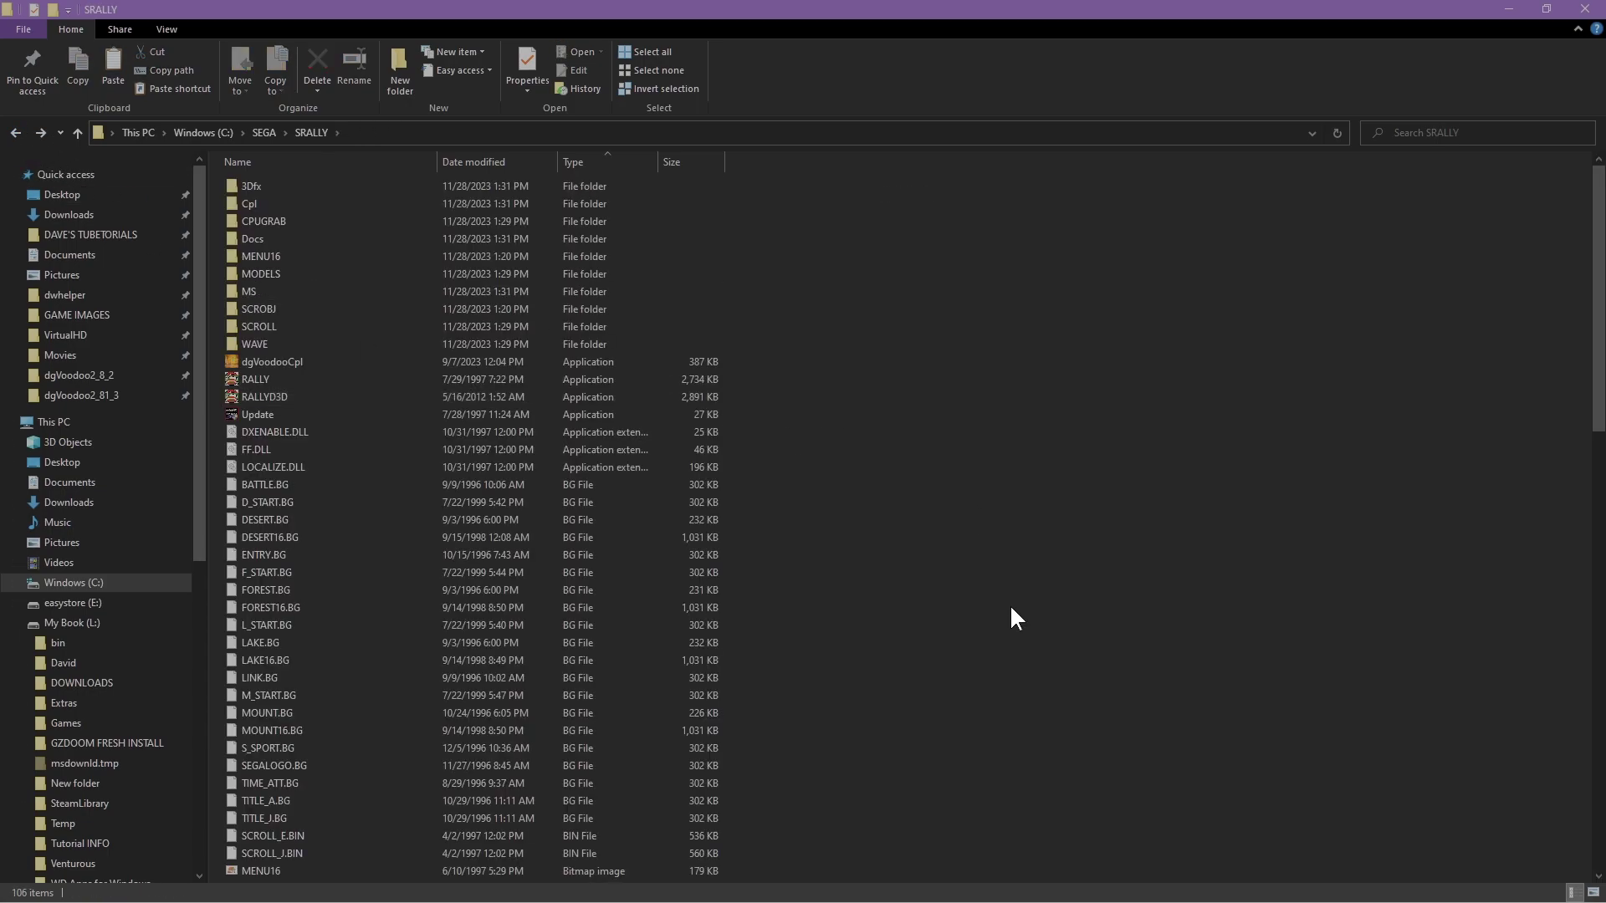
key("ctrl+v")
left_click(927, 574)
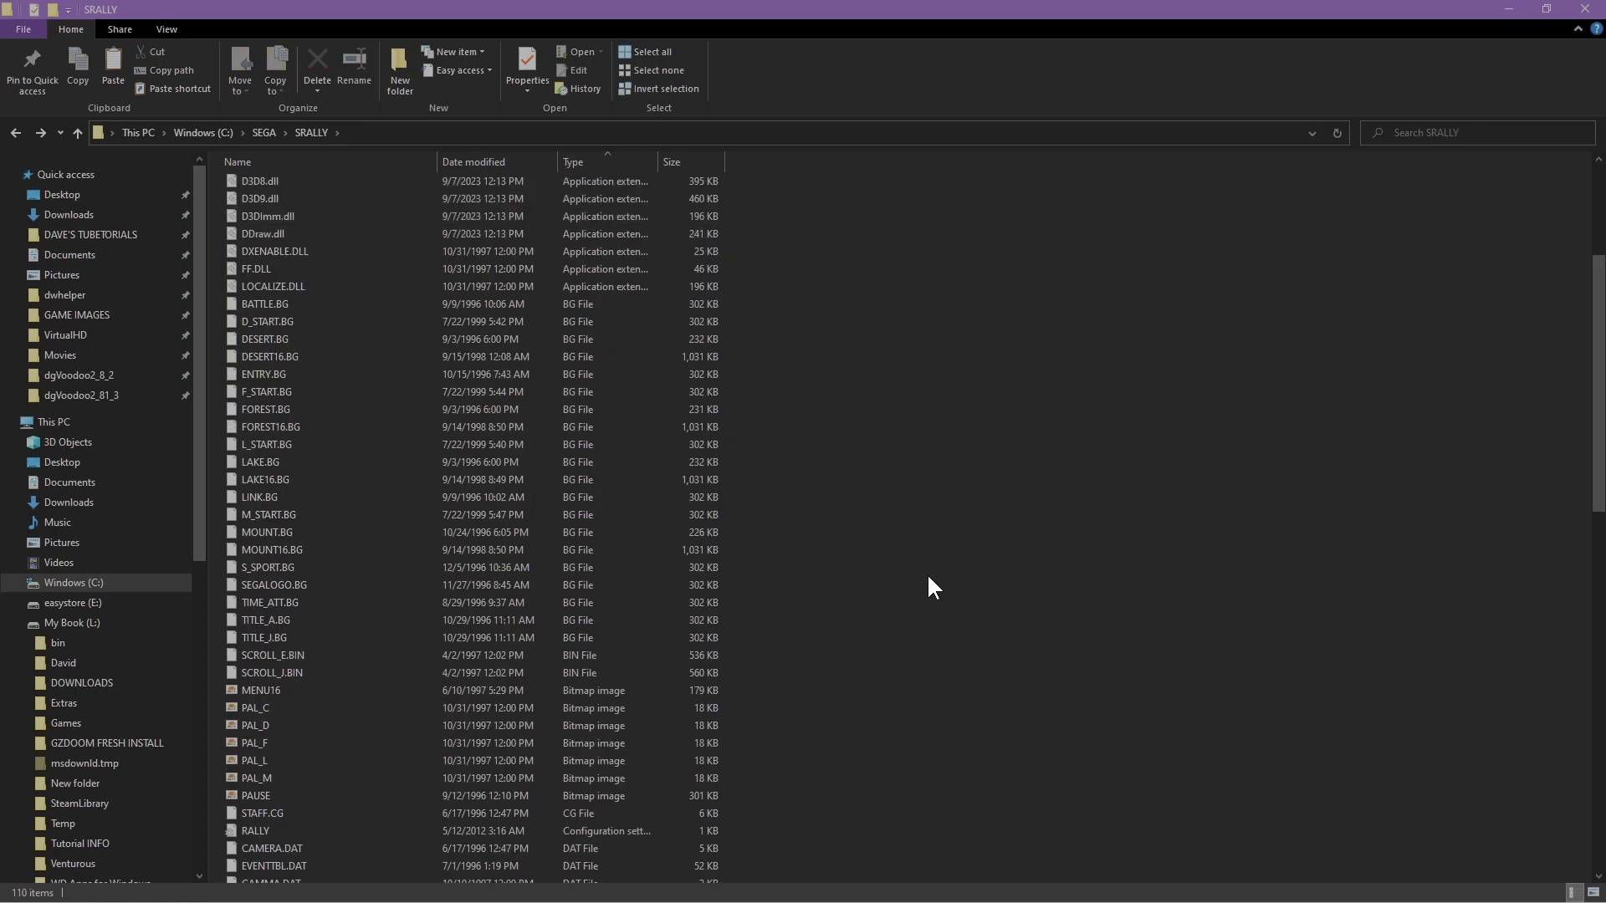
scroll(920, 586, "down", 14)
scroll(919, 588, "down", 5)
scroll(910, 602, "up", 15)
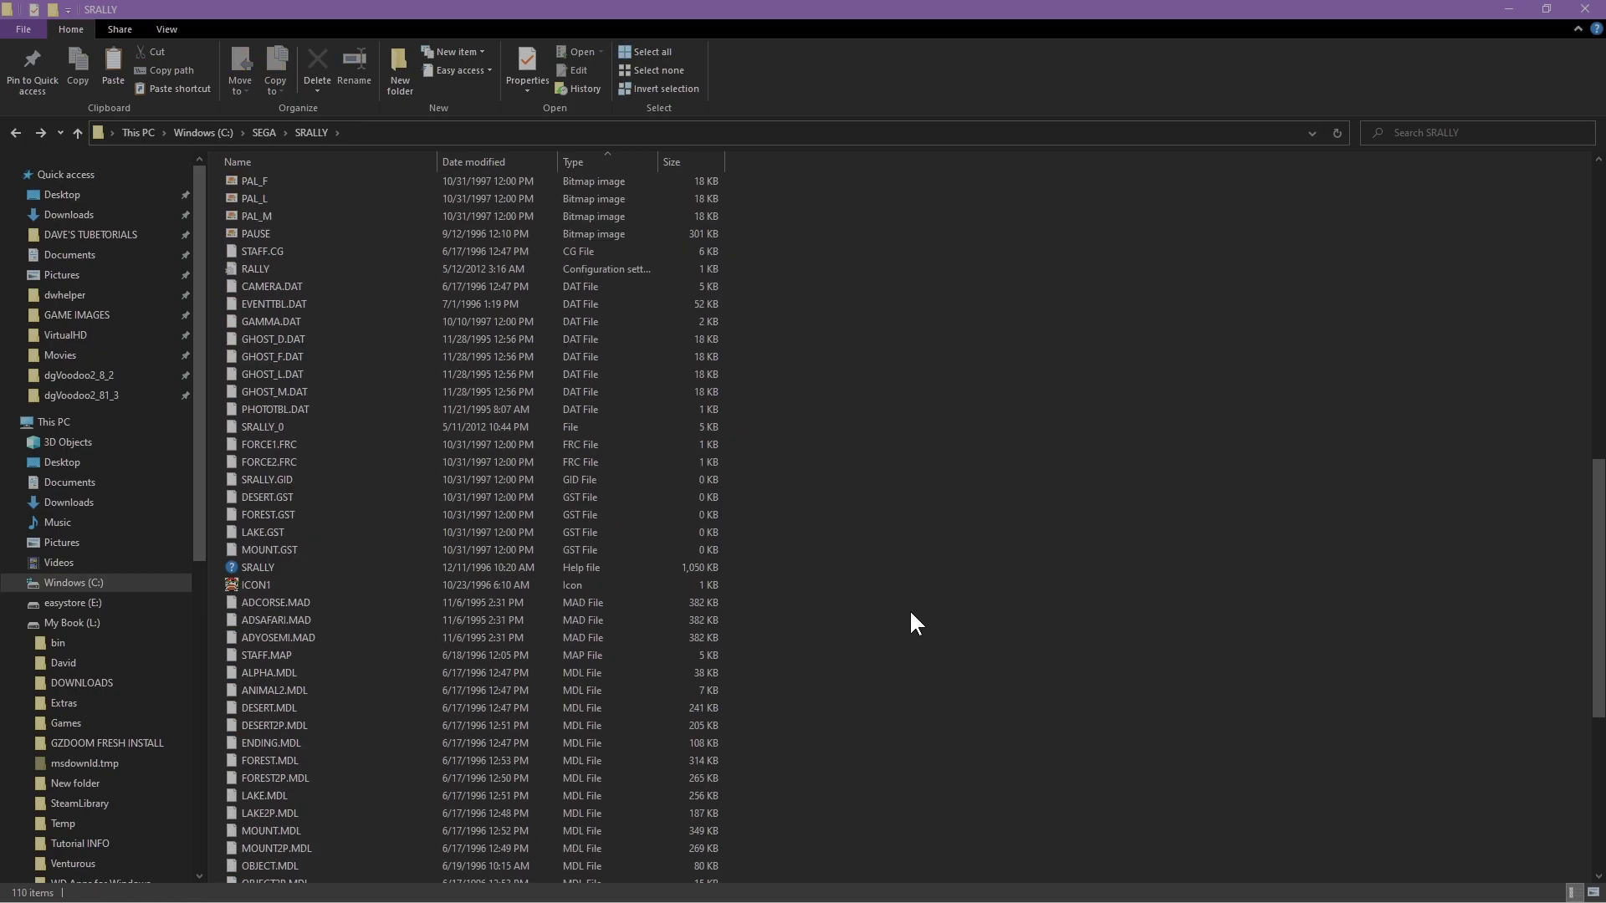
scroll(906, 601, "up", 5)
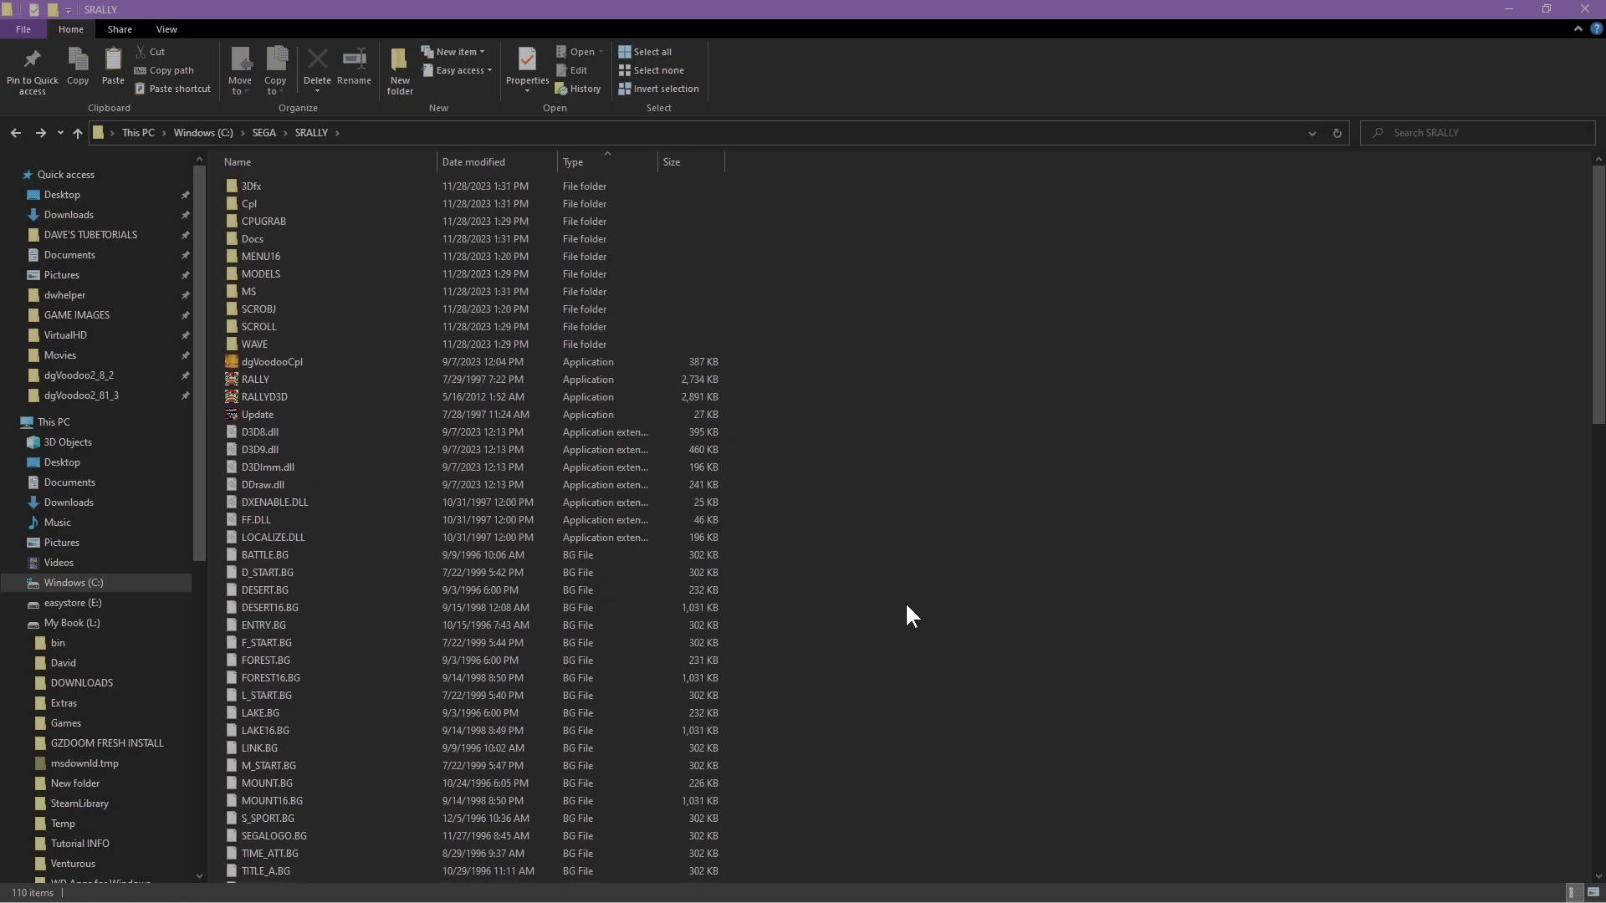
Target SRALLY in dgVoodooCpl with Direct3D 12 output and Stretched, keep Aspect Ratio (CRT-like) scaling, then apply
double_click(287, 361)
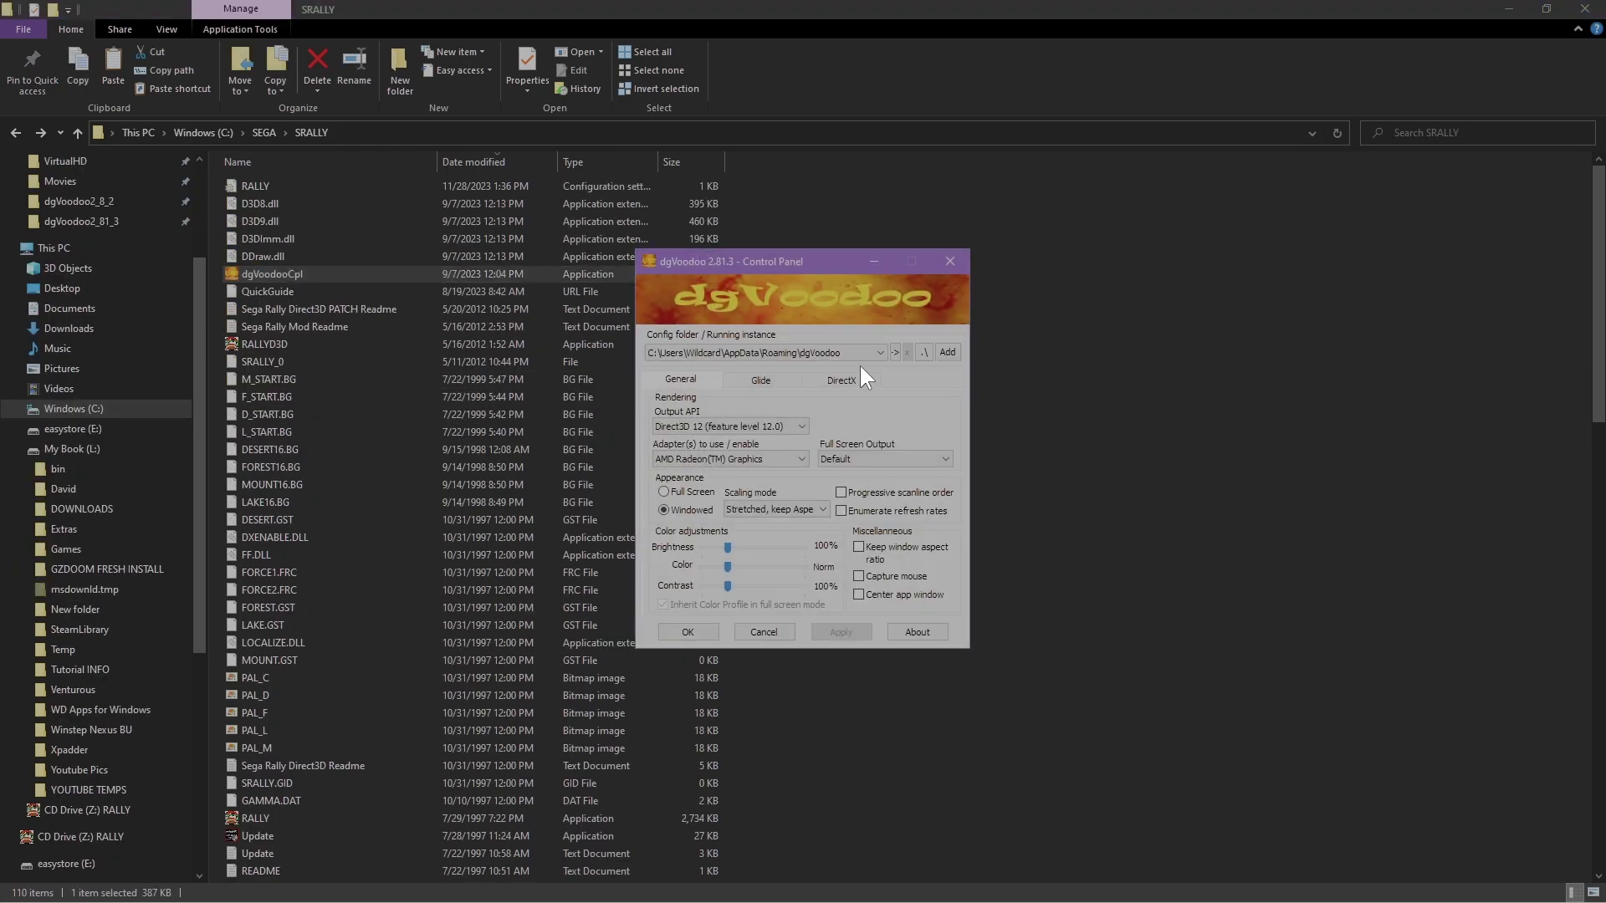
left_click(924, 353)
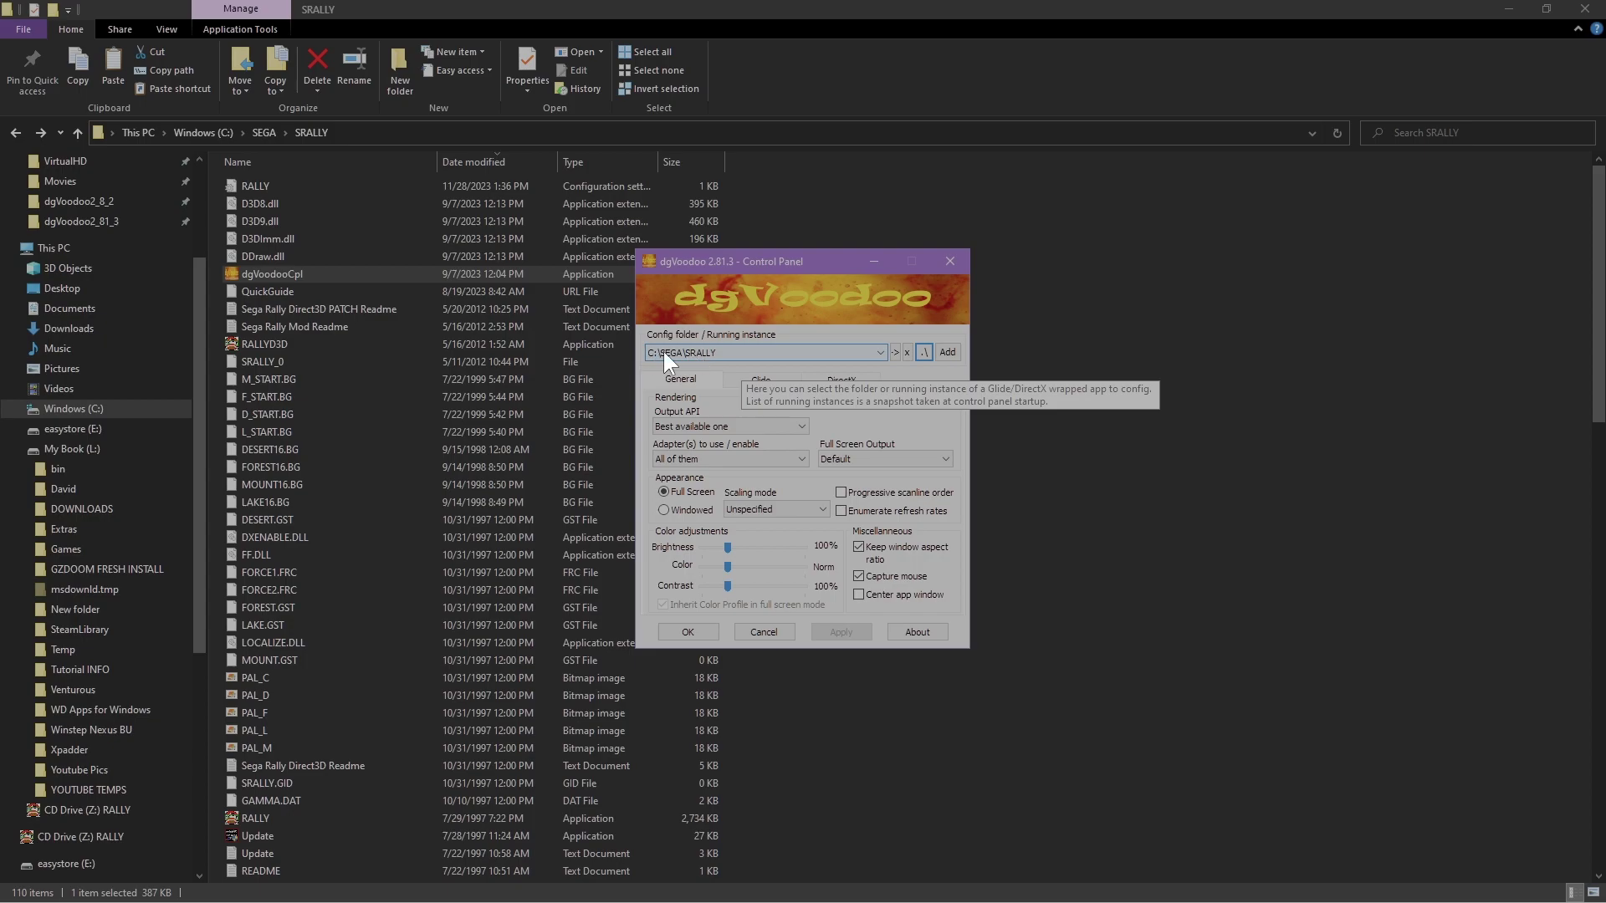
left_click(801, 427)
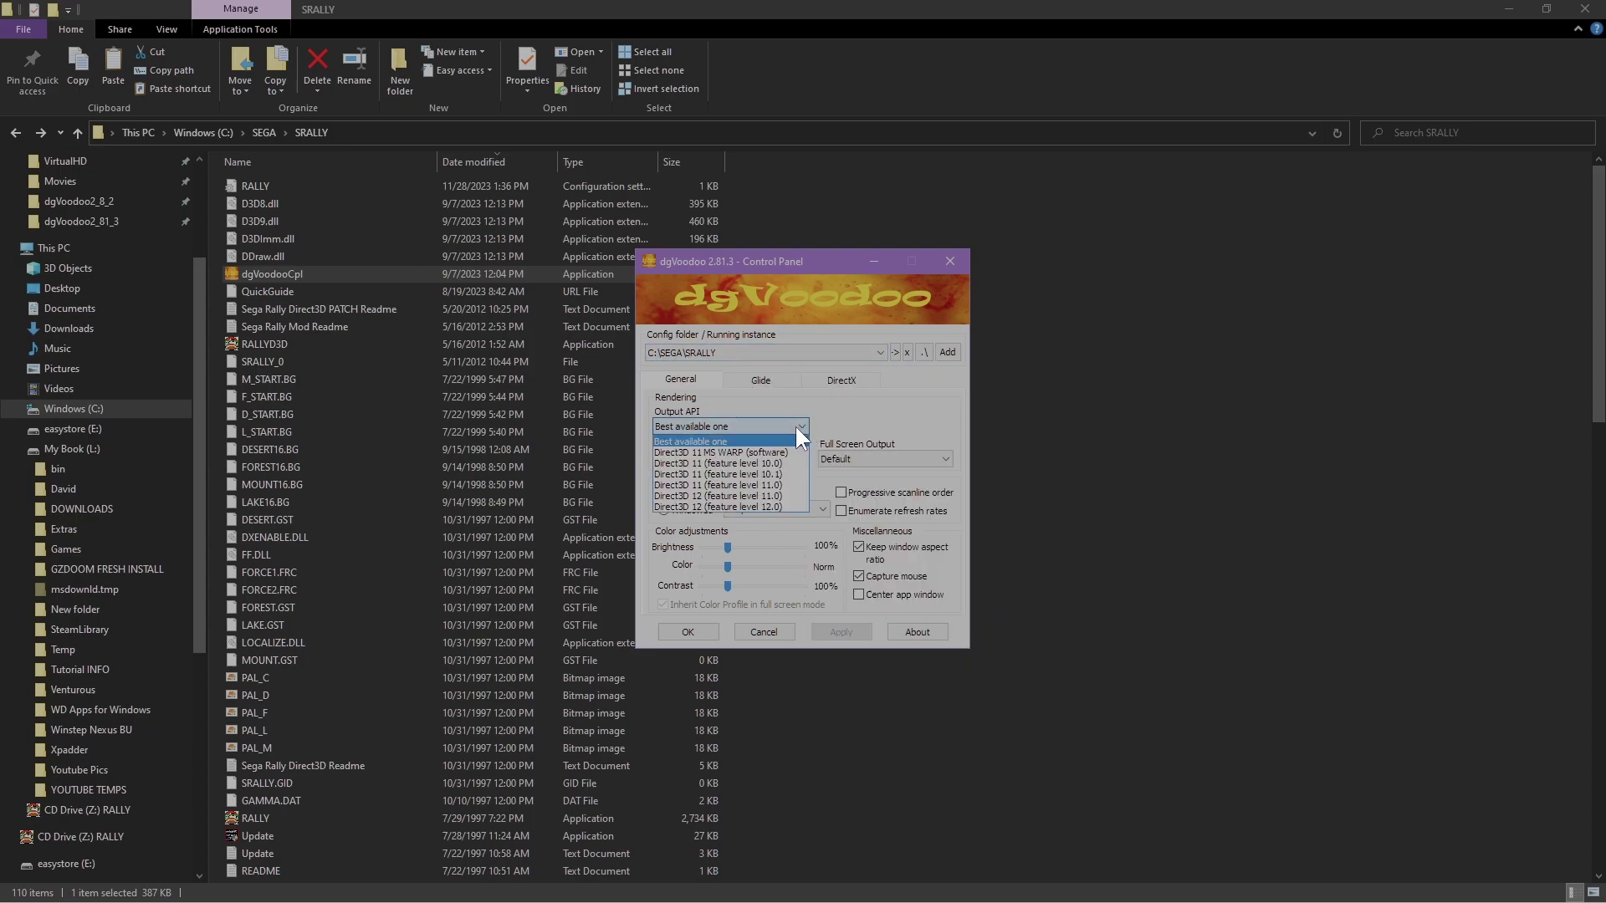
left_click(771, 505)
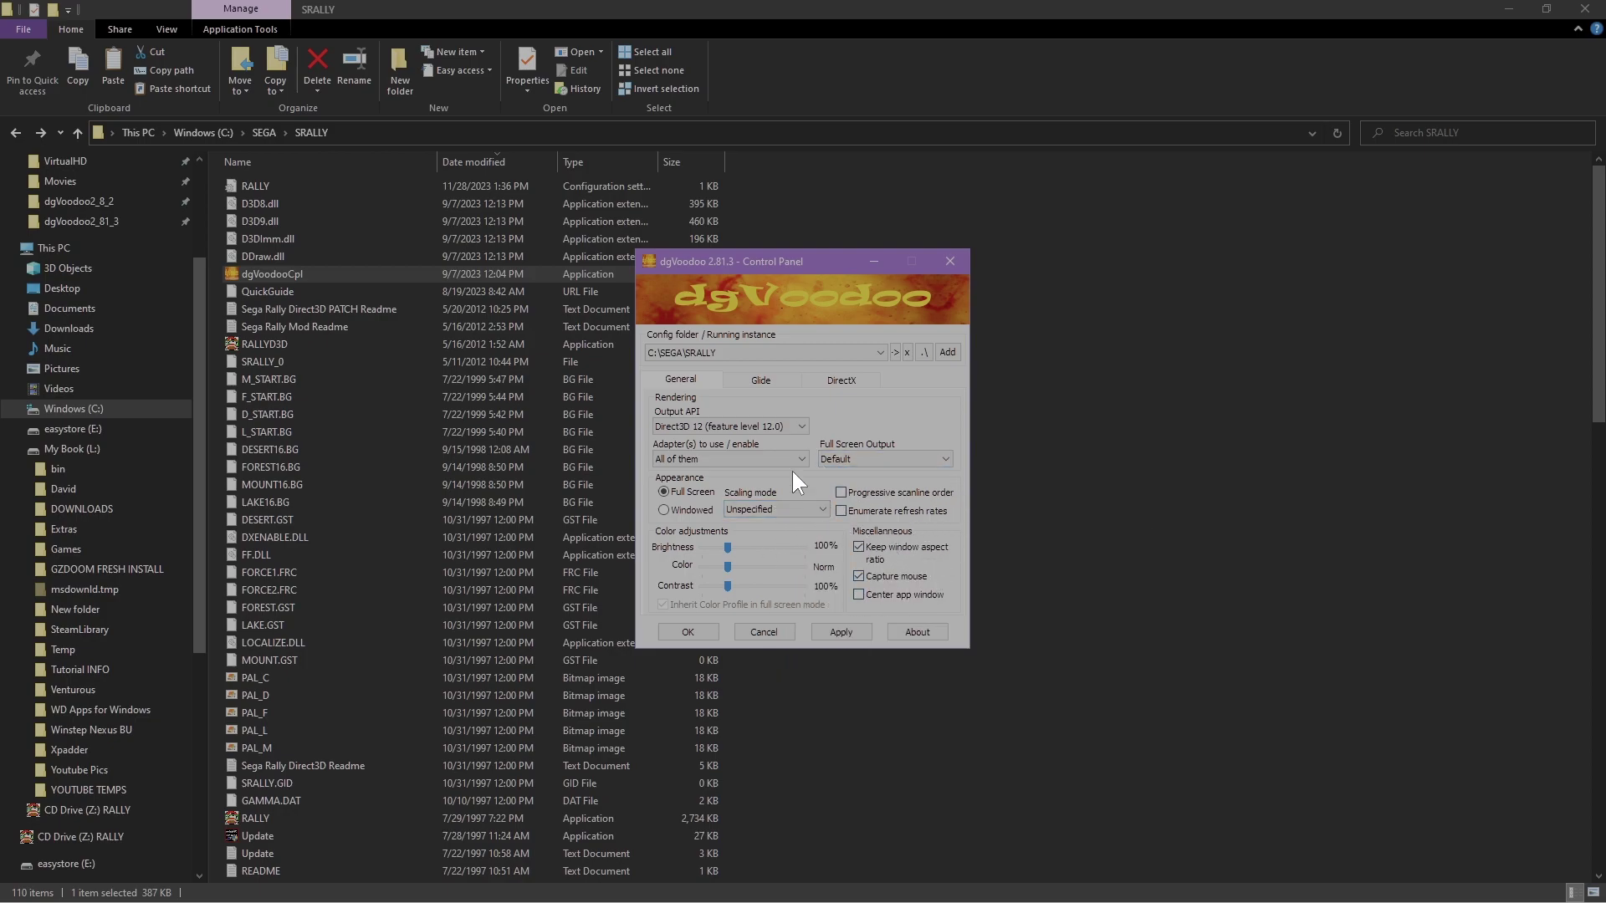
left_click(818, 510)
left_click(848, 591)
left_click(772, 509)
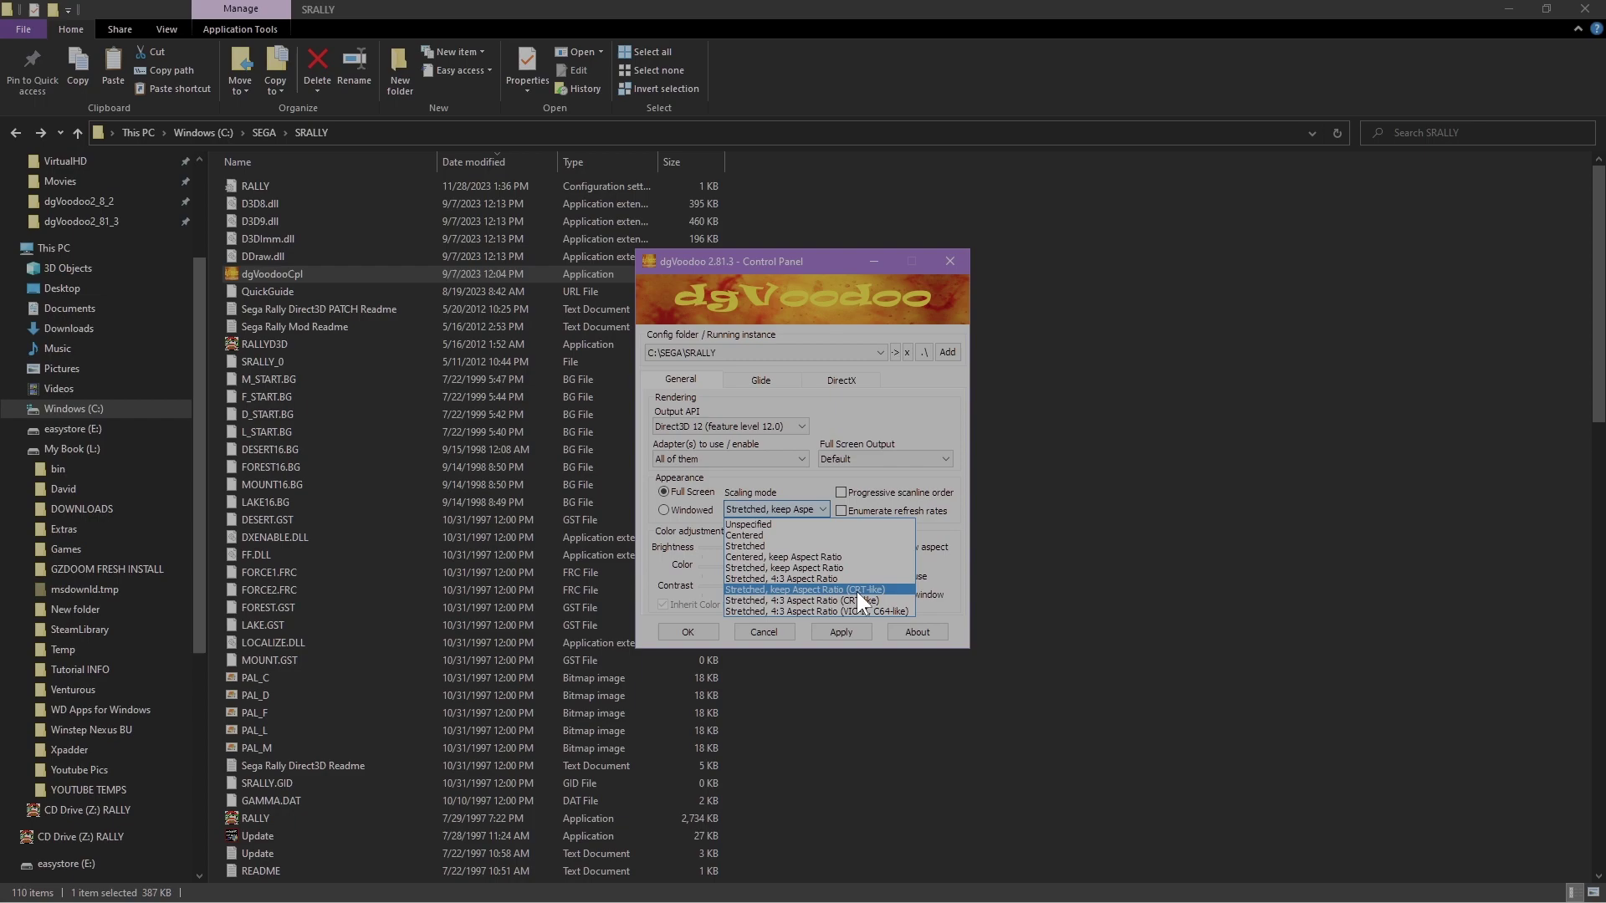
left_click(857, 591)
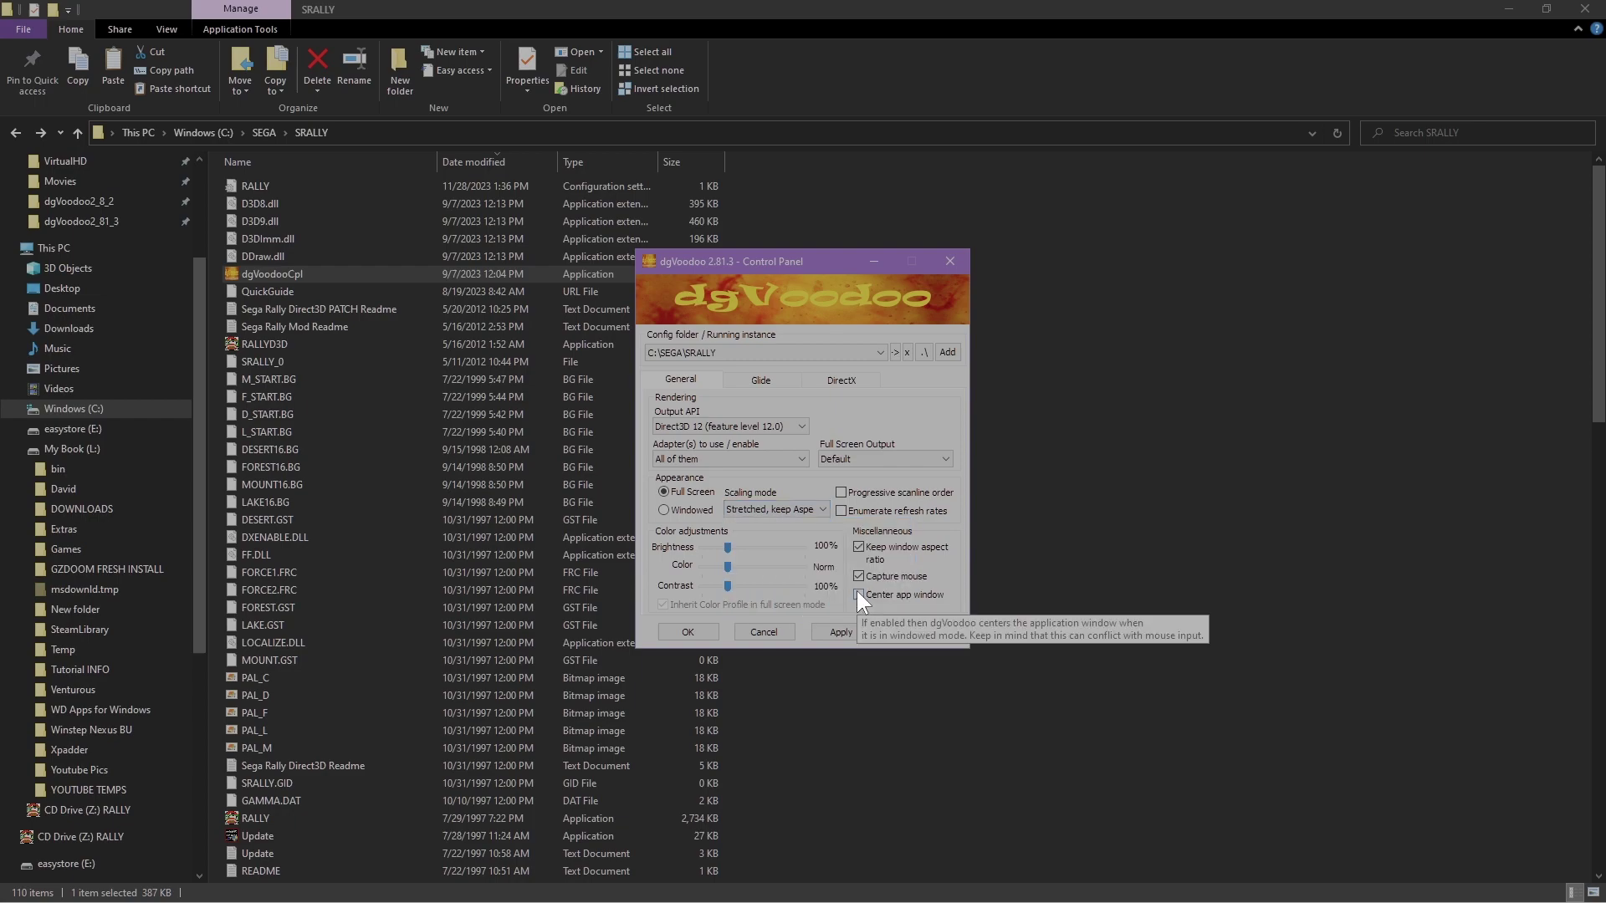
left_click(840, 632)
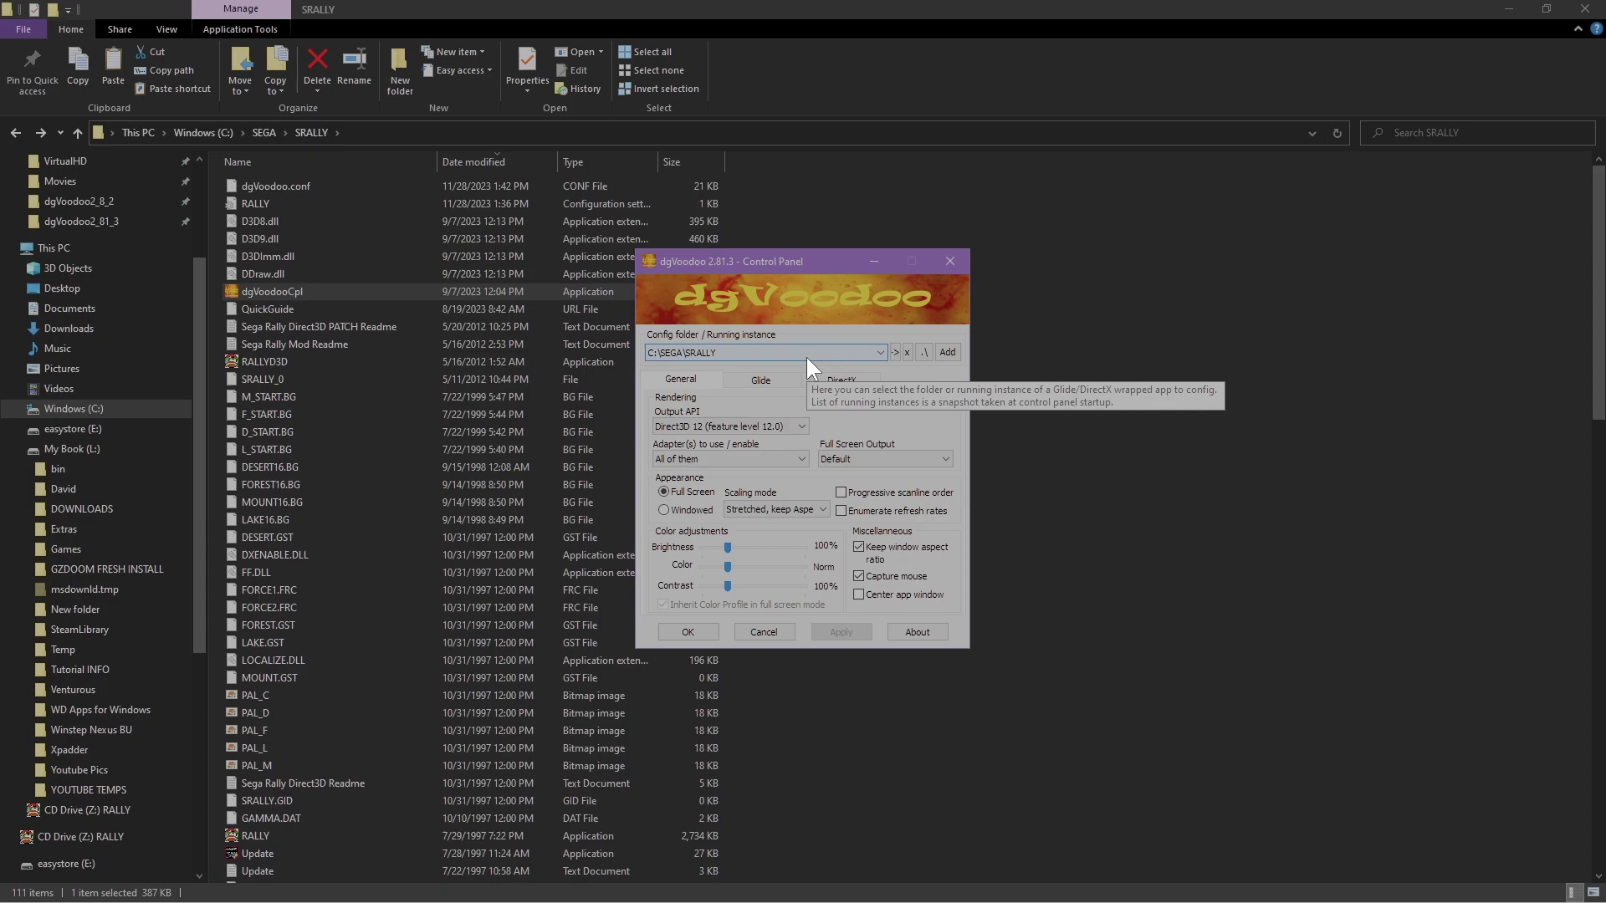
Set DirectX resolution 1920x1080, 2x MSAA, forced 16x anisotropic filtering, and turn off the watermark
left_click(837, 380)
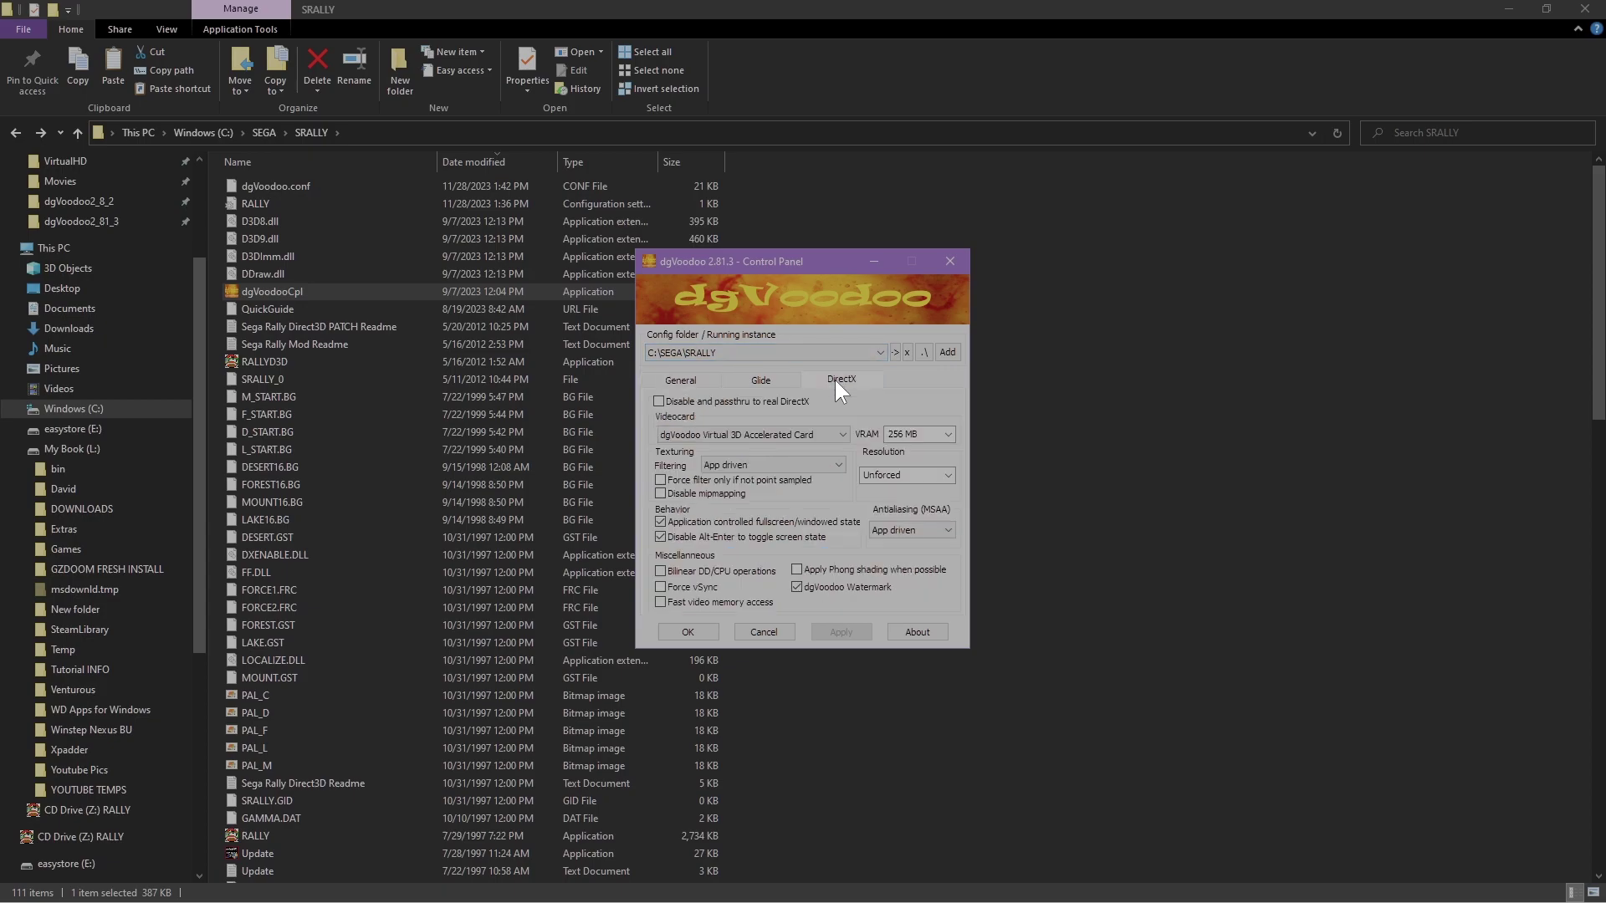
left_click(948, 476)
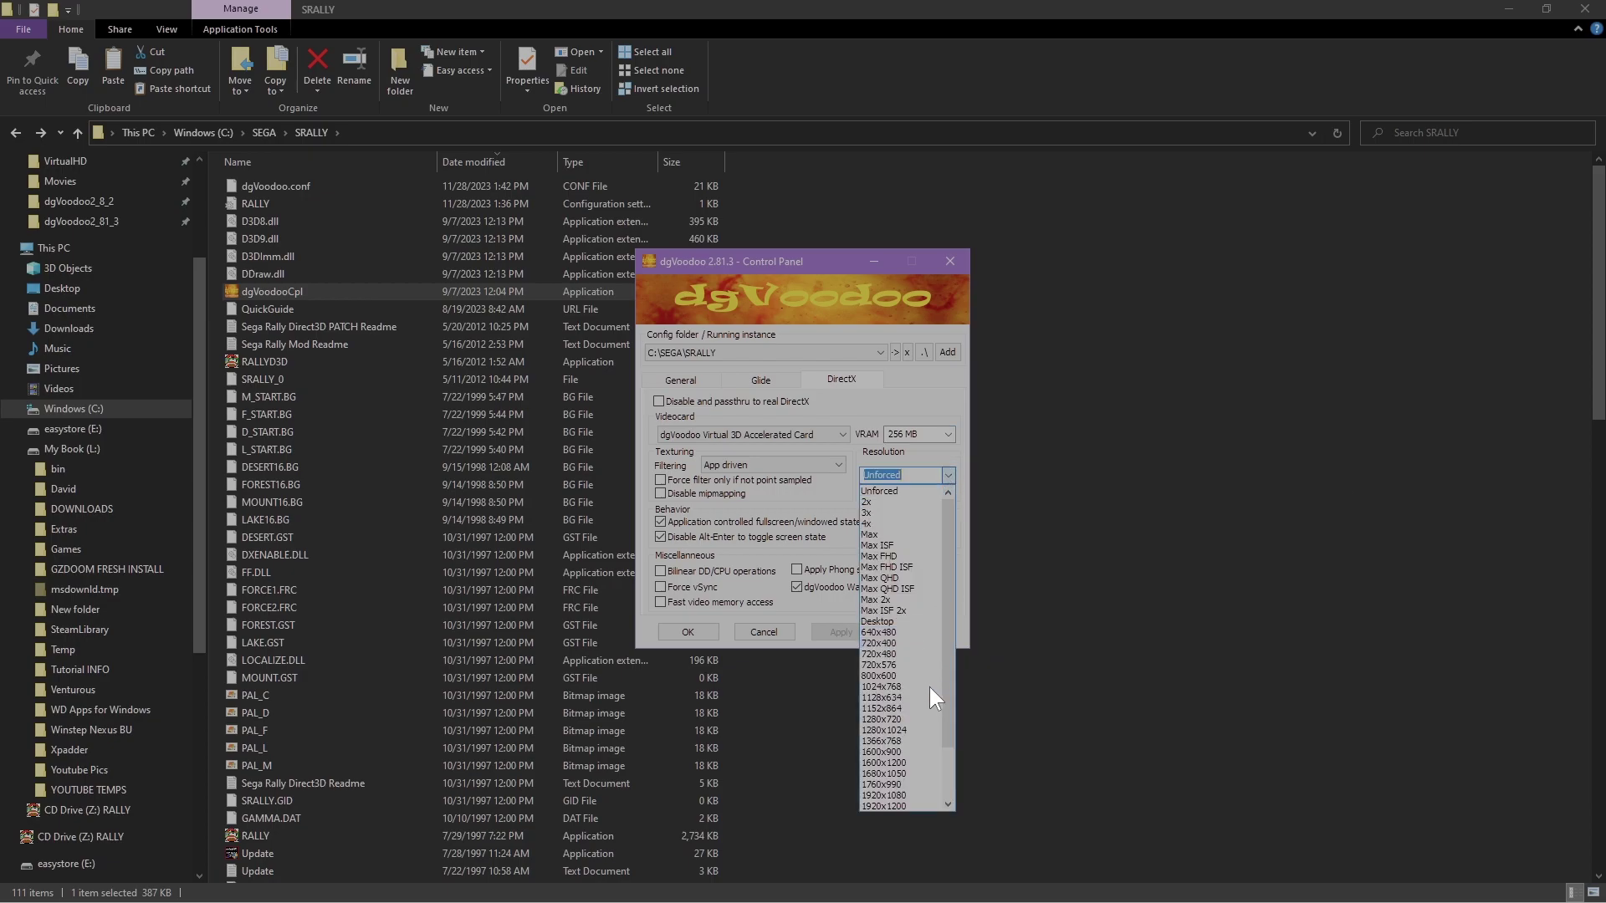
left_click(920, 795)
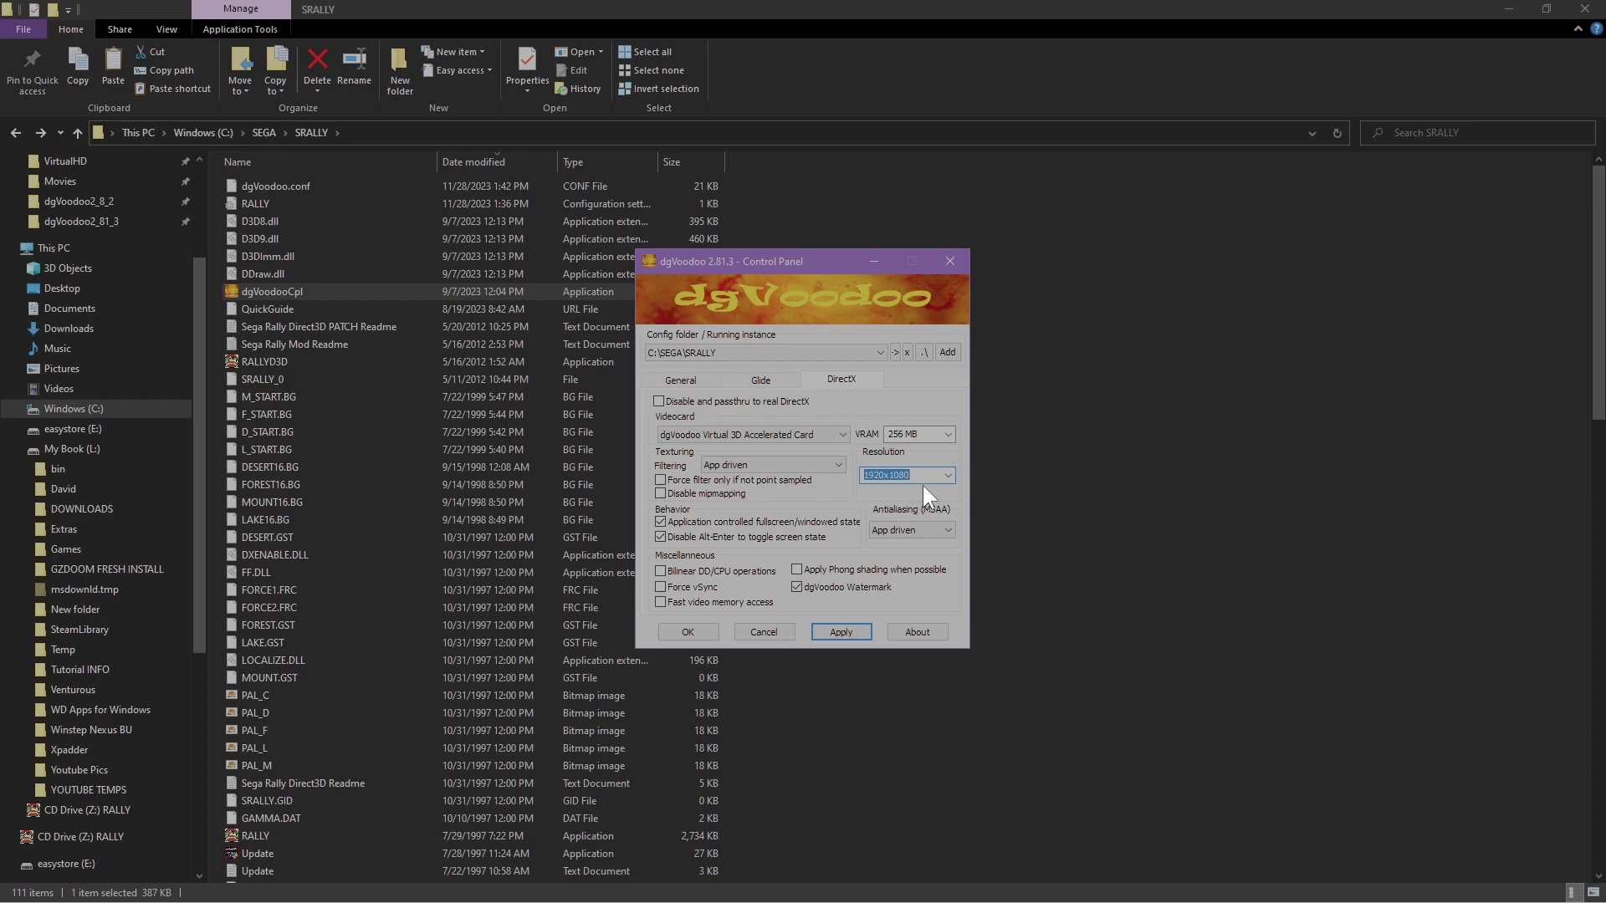
left_click(943, 532)
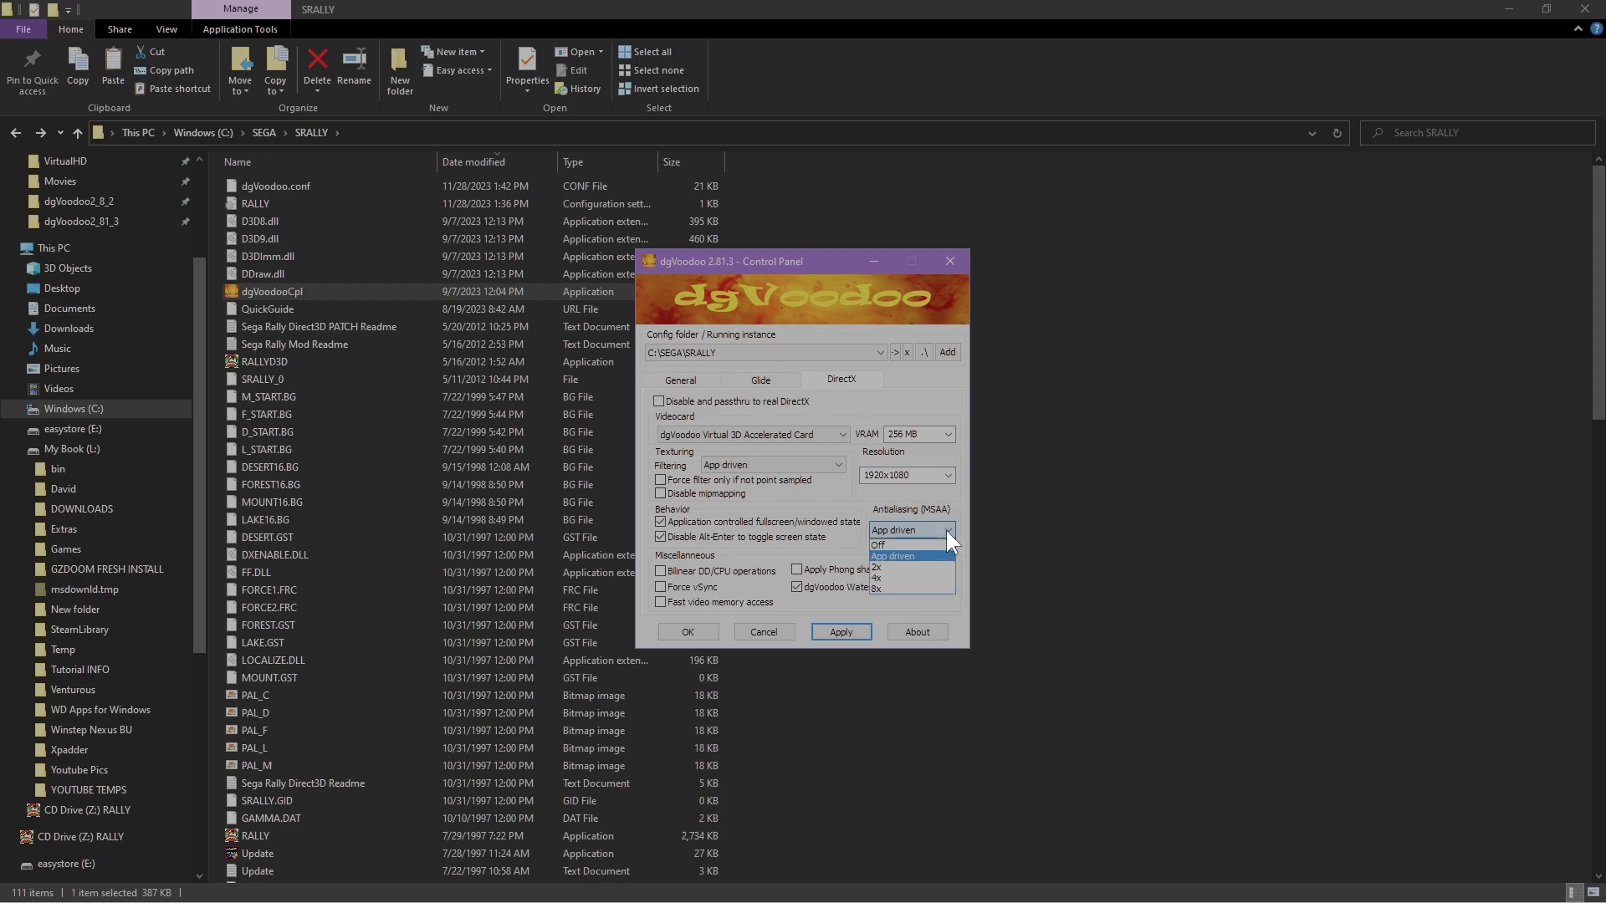
left_click(885, 565)
left_click(798, 588)
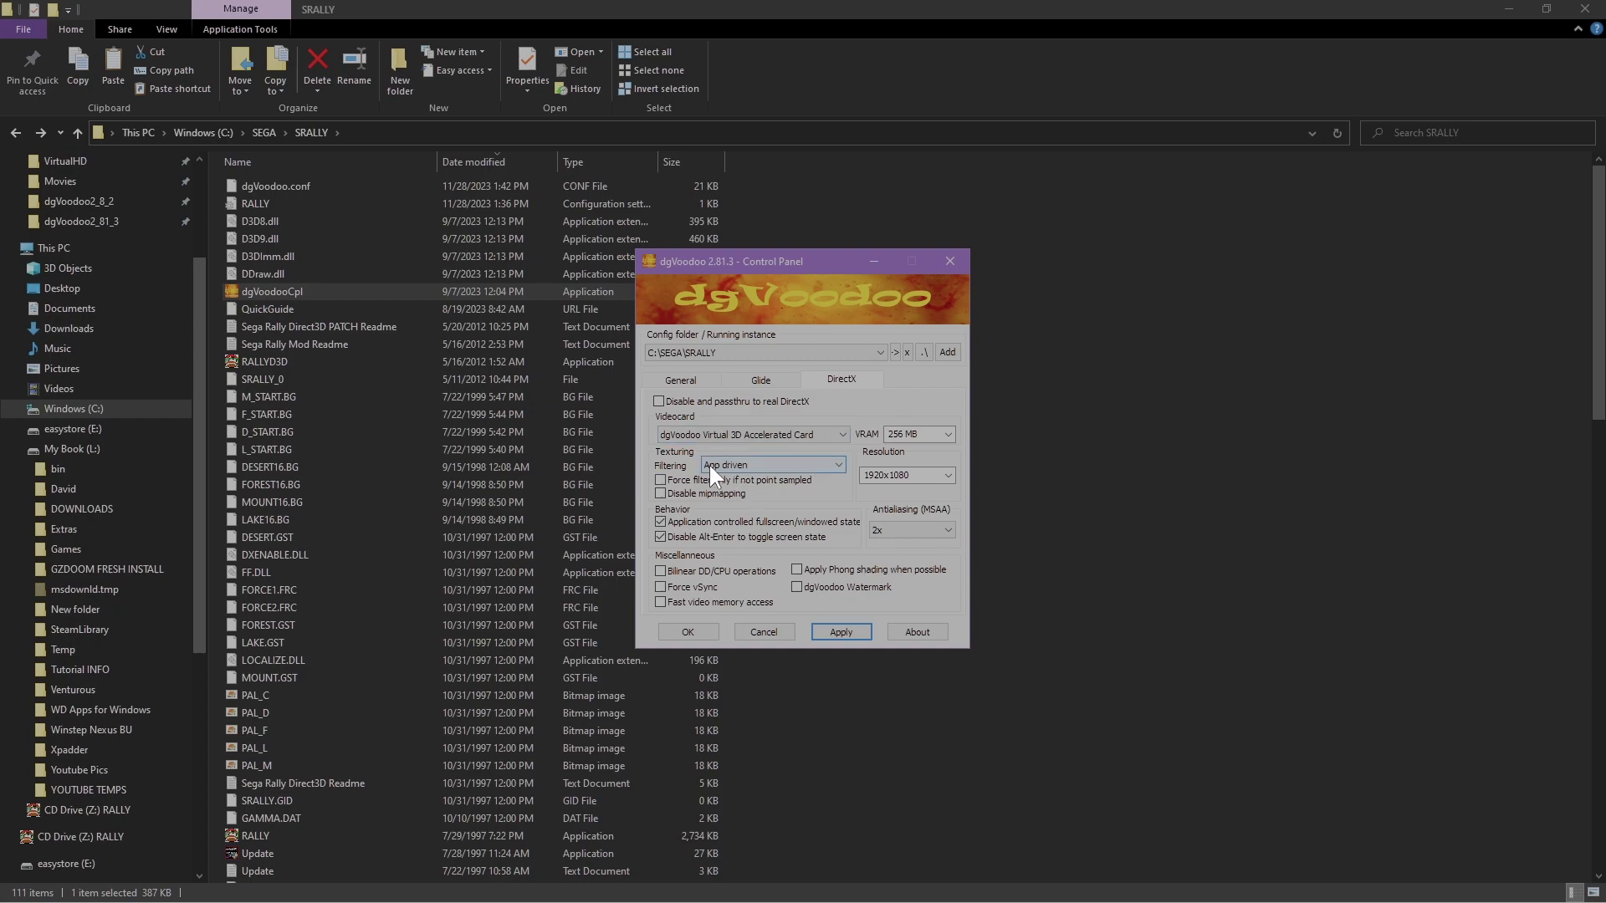
left_click(833, 464)
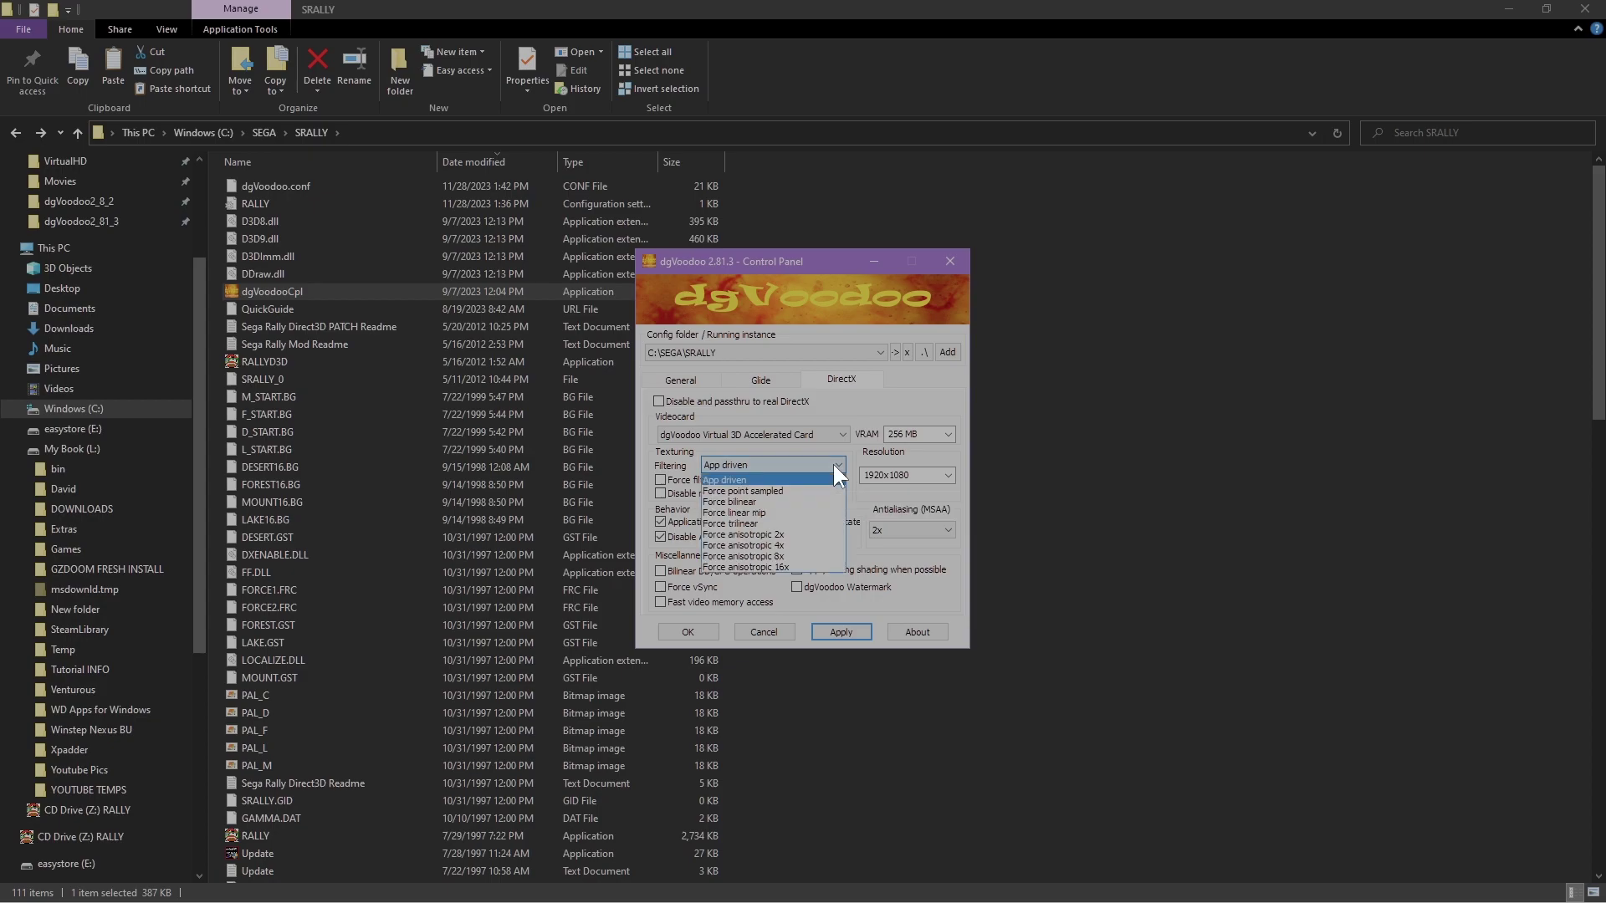
left_click(776, 566)
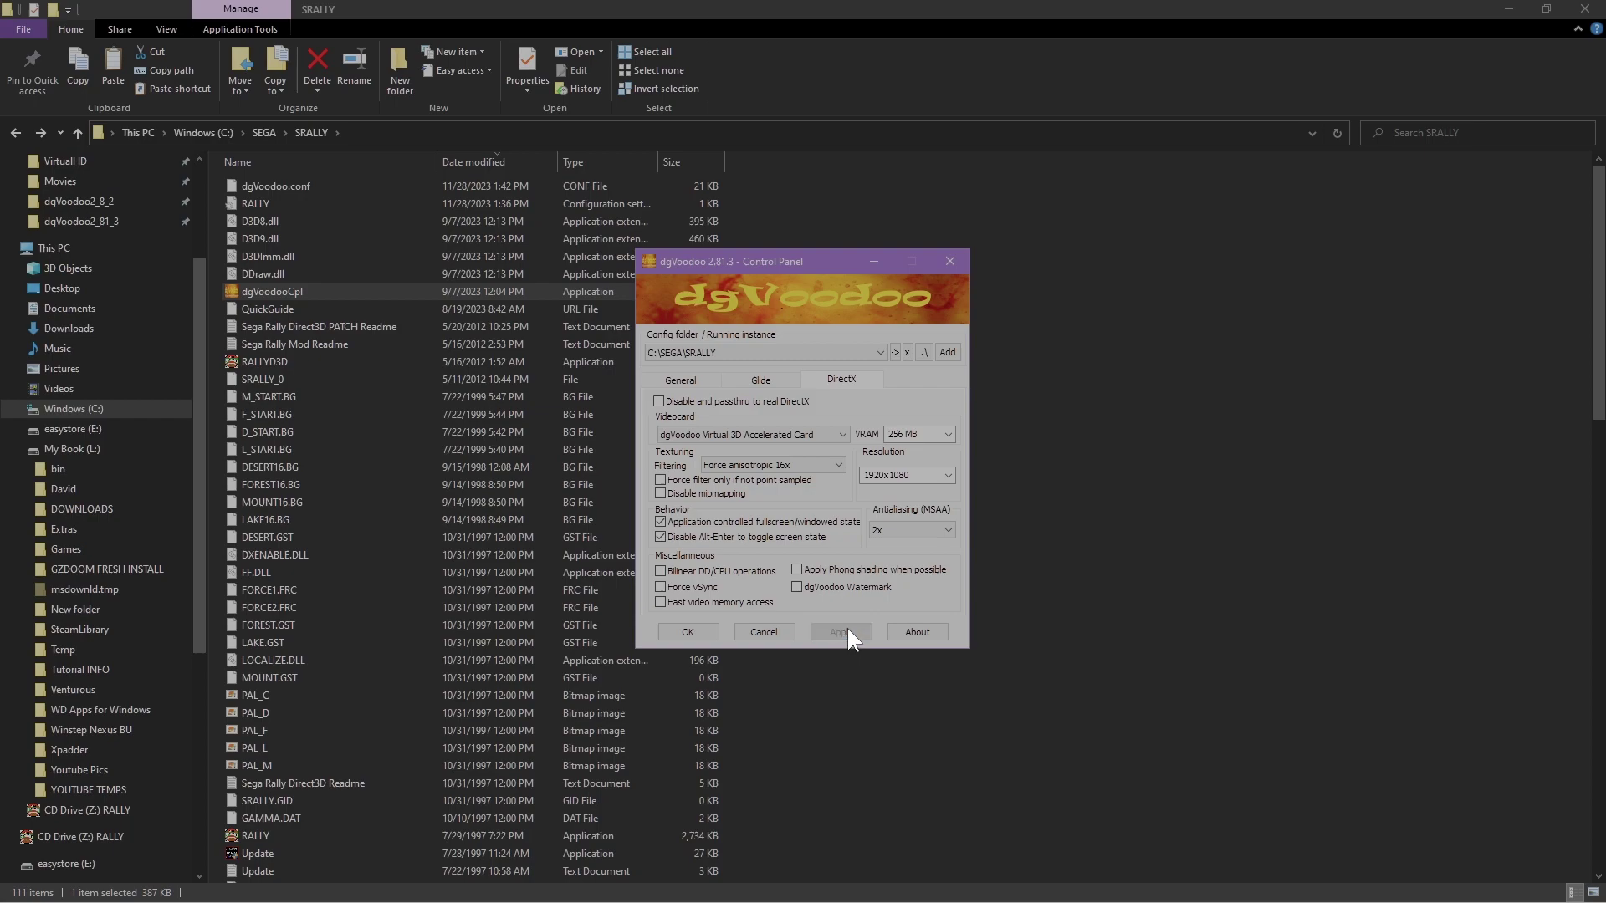
left_click(681, 630)
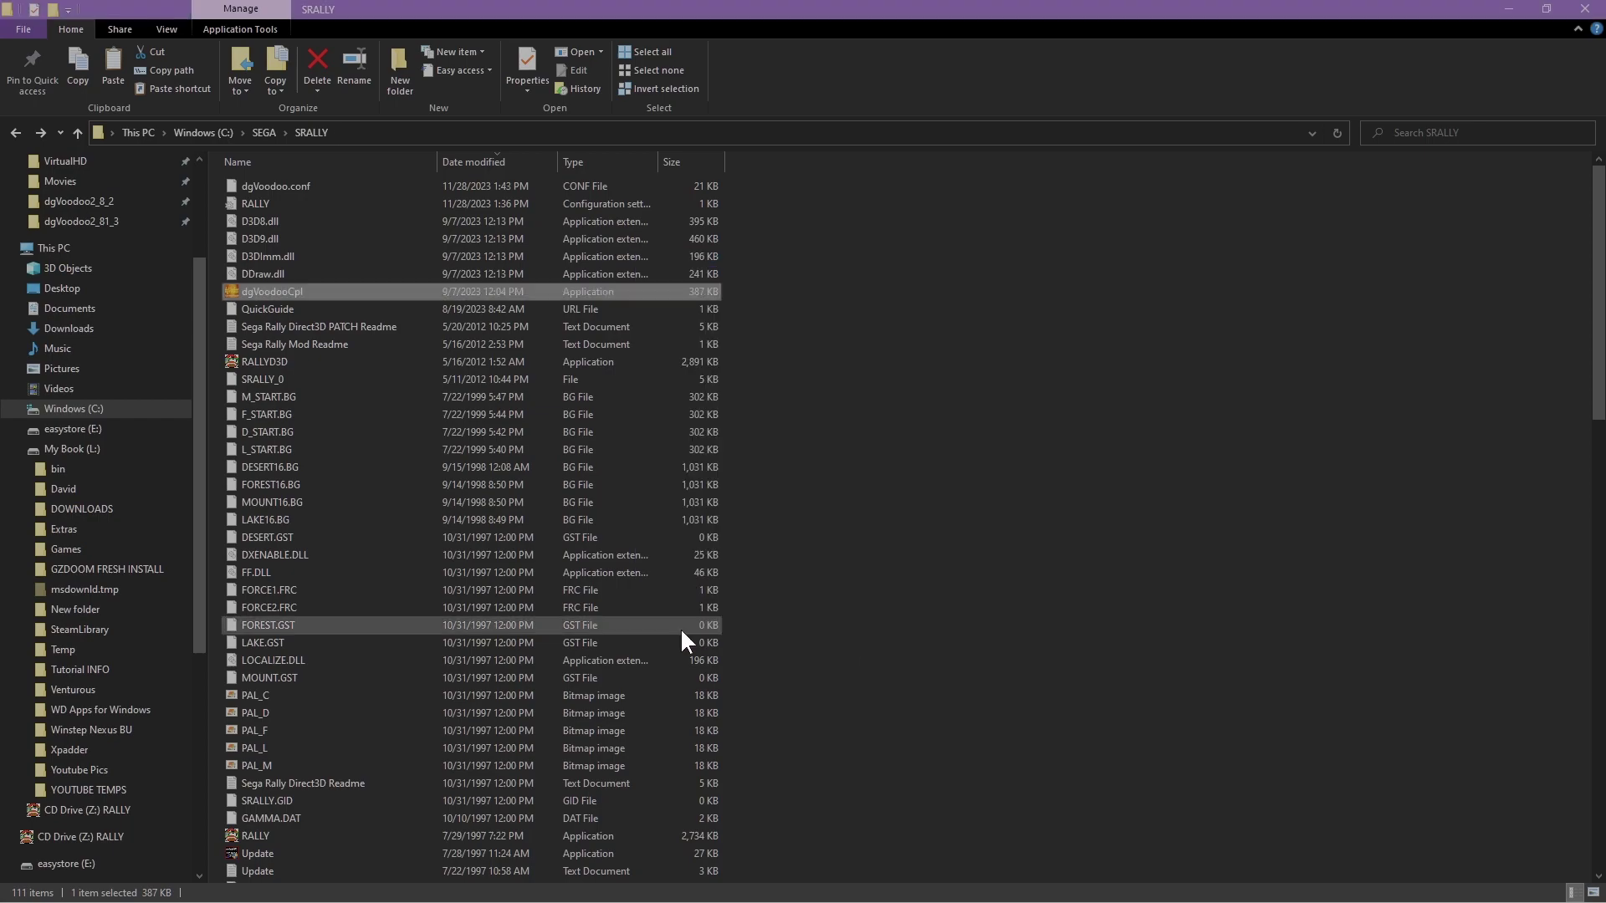
left_click(928, 520)
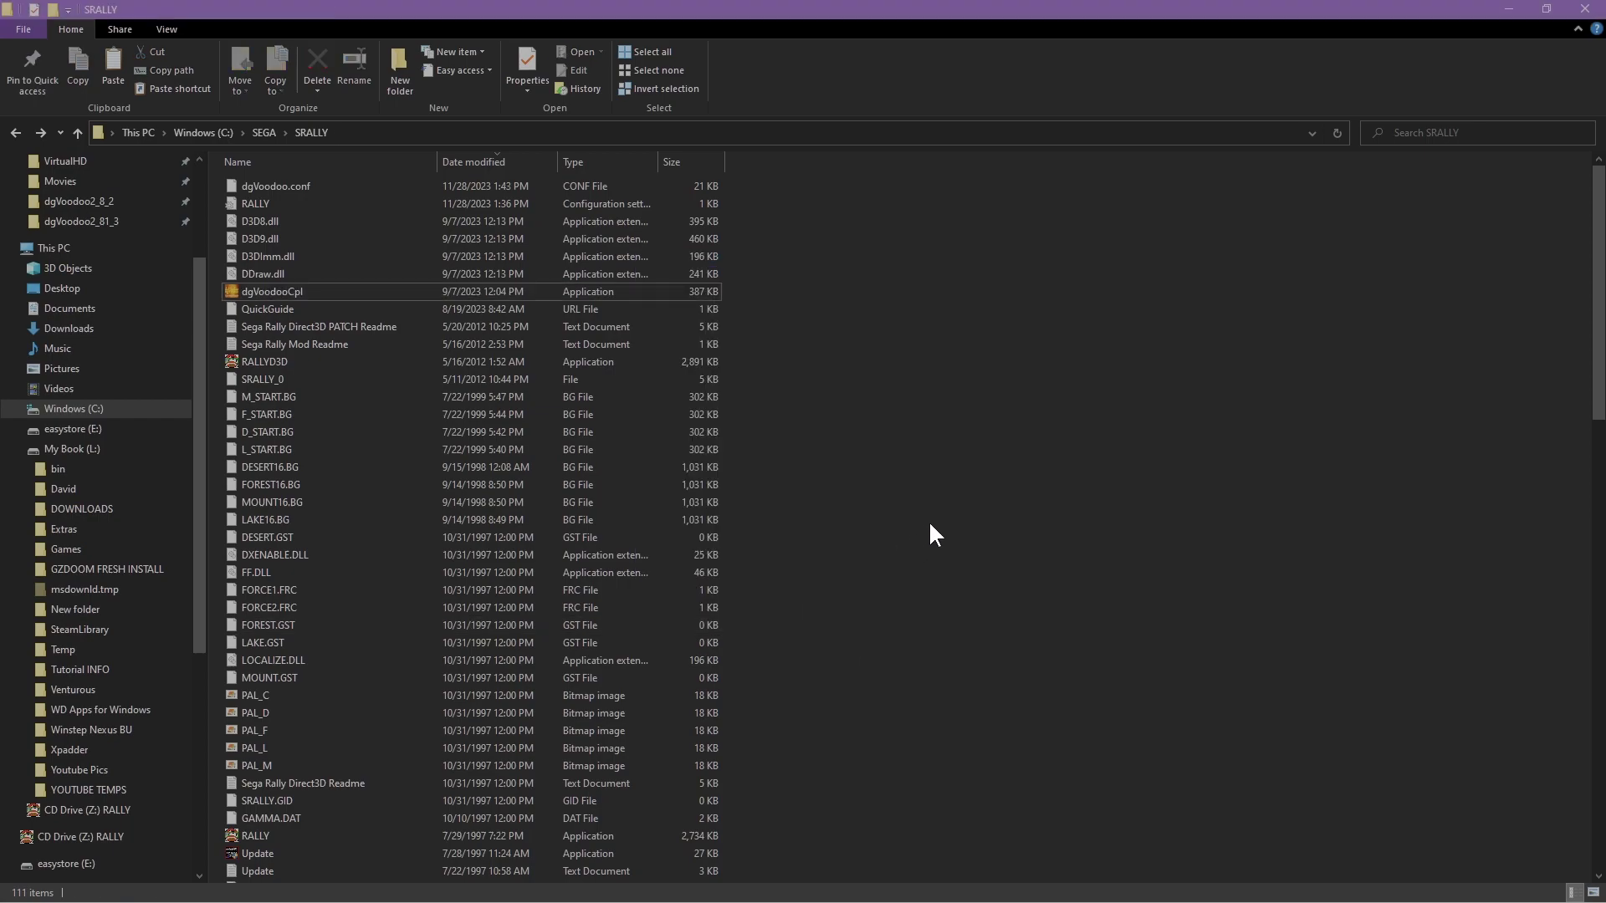
double_click(286, 290)
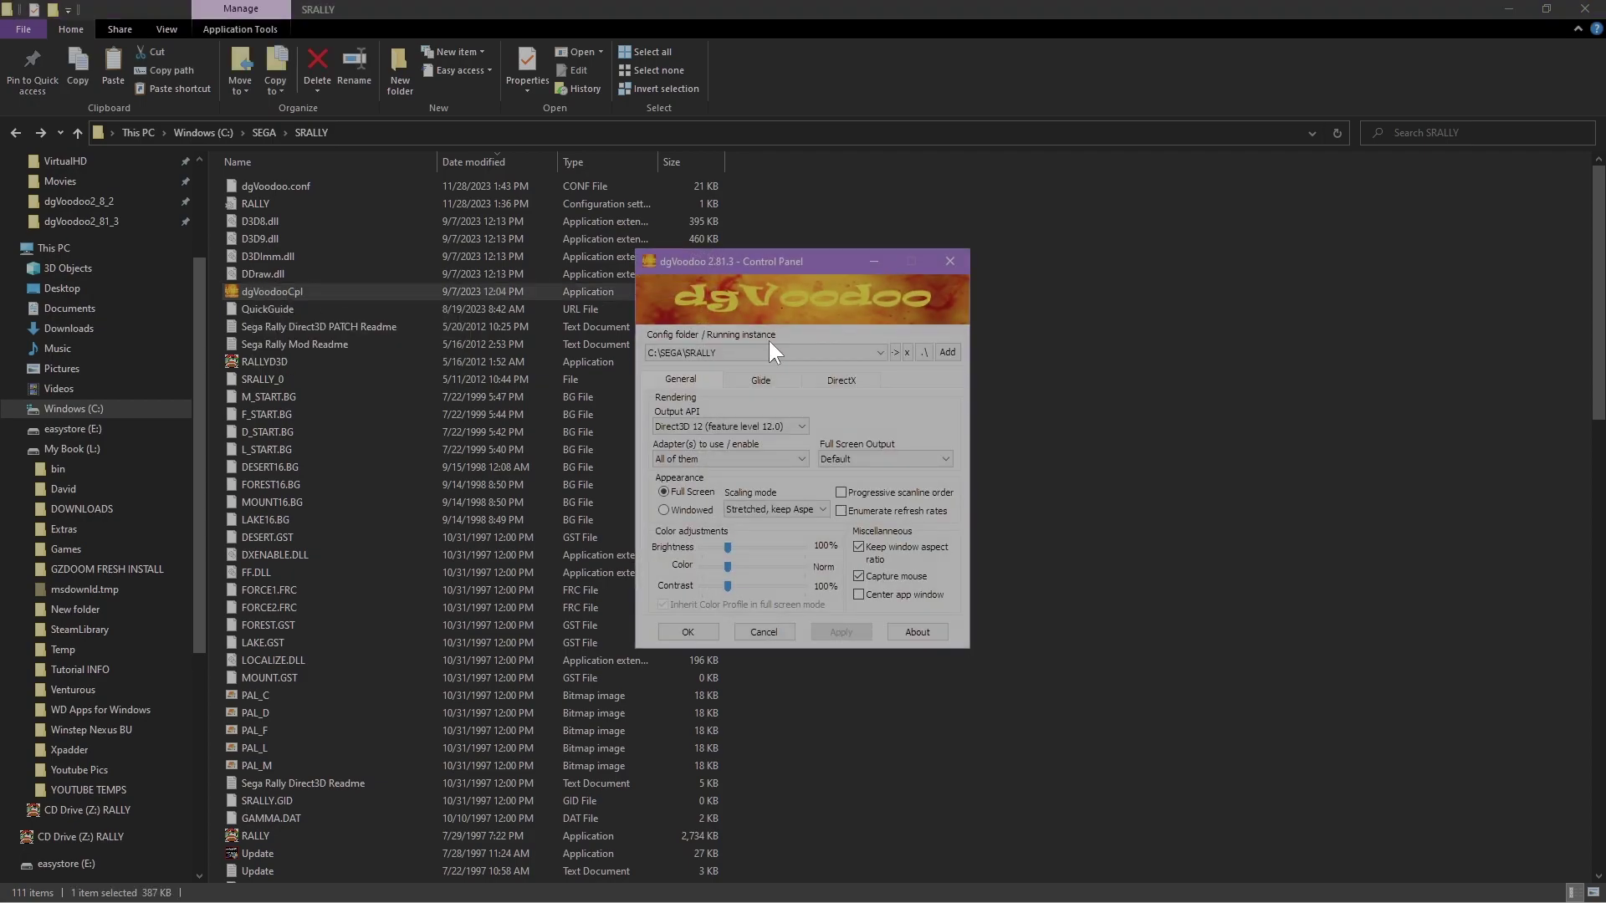
left_click(858, 381)
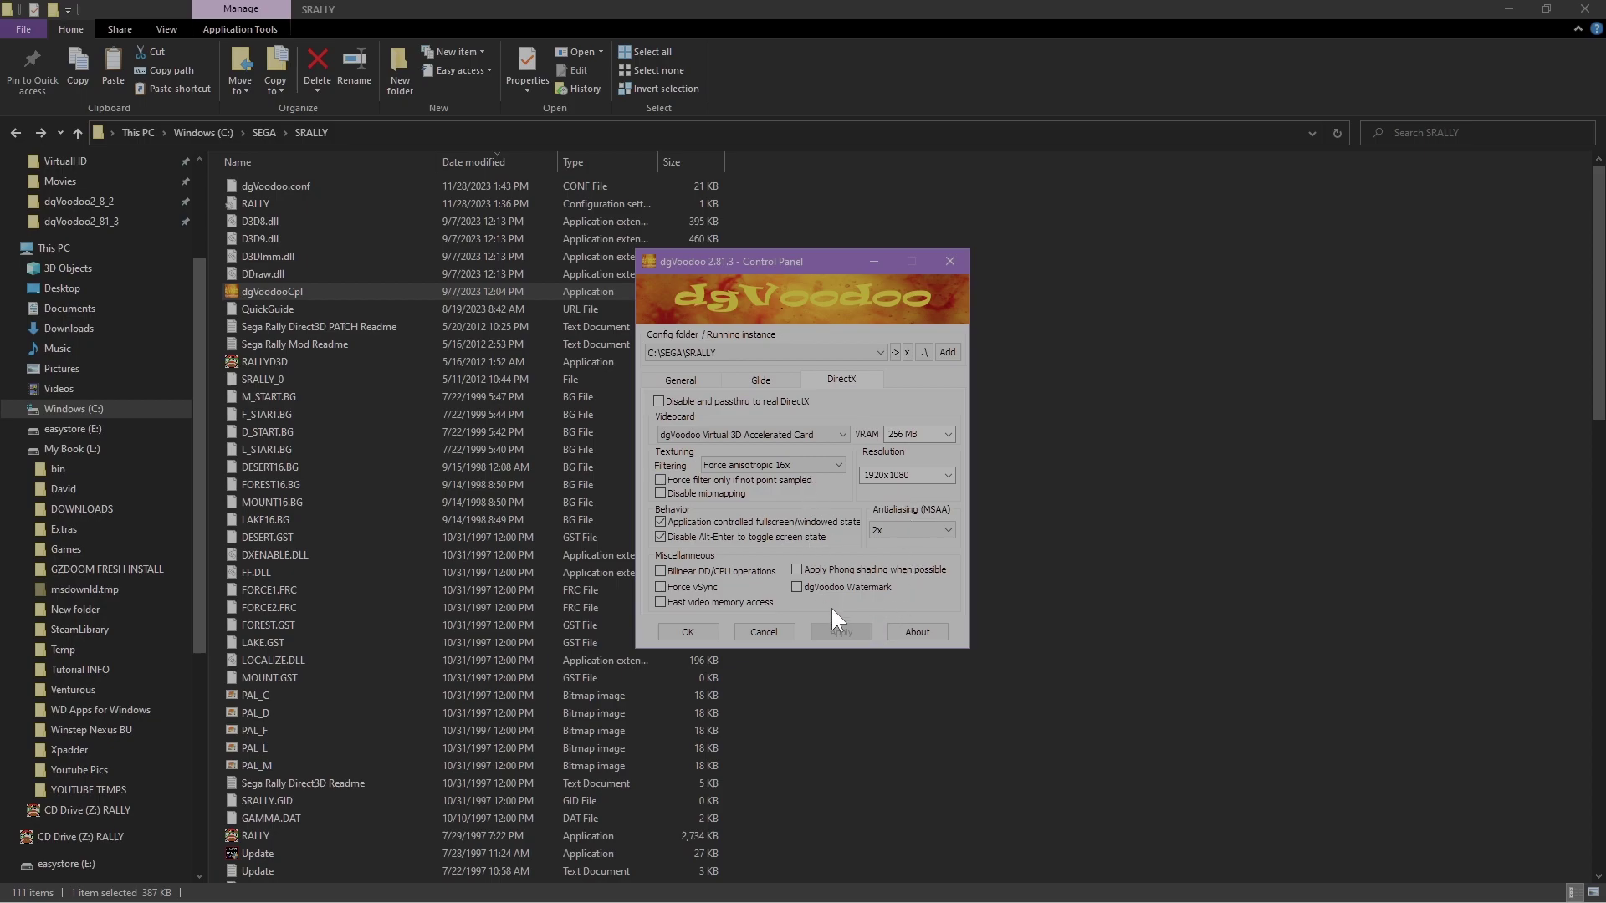
left_click(661, 378)
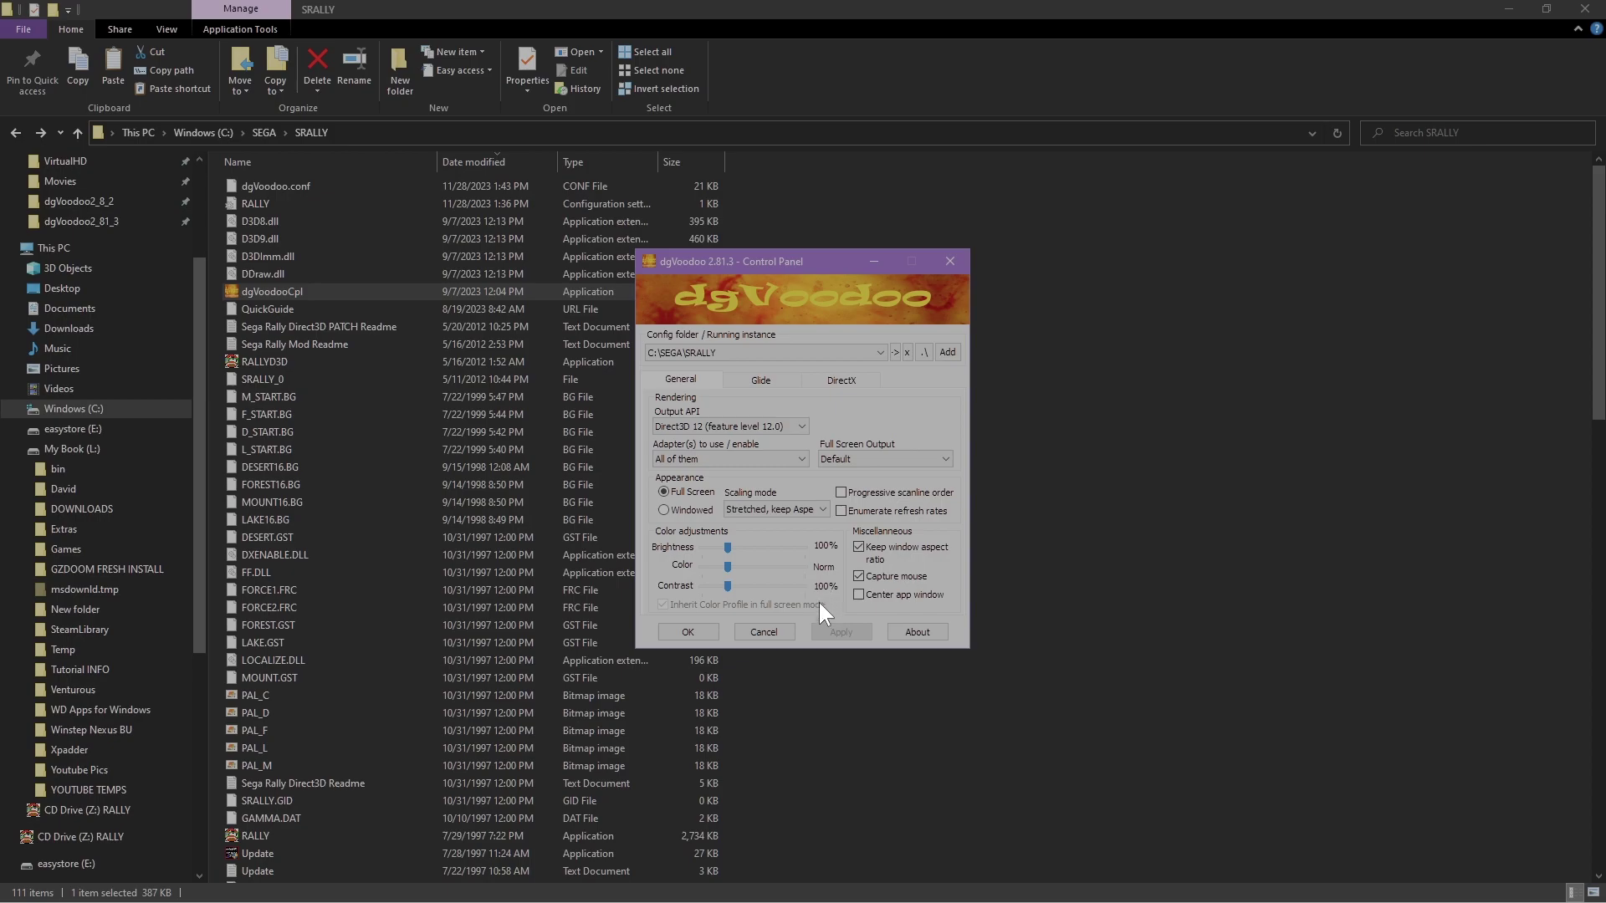
left_click(678, 633)
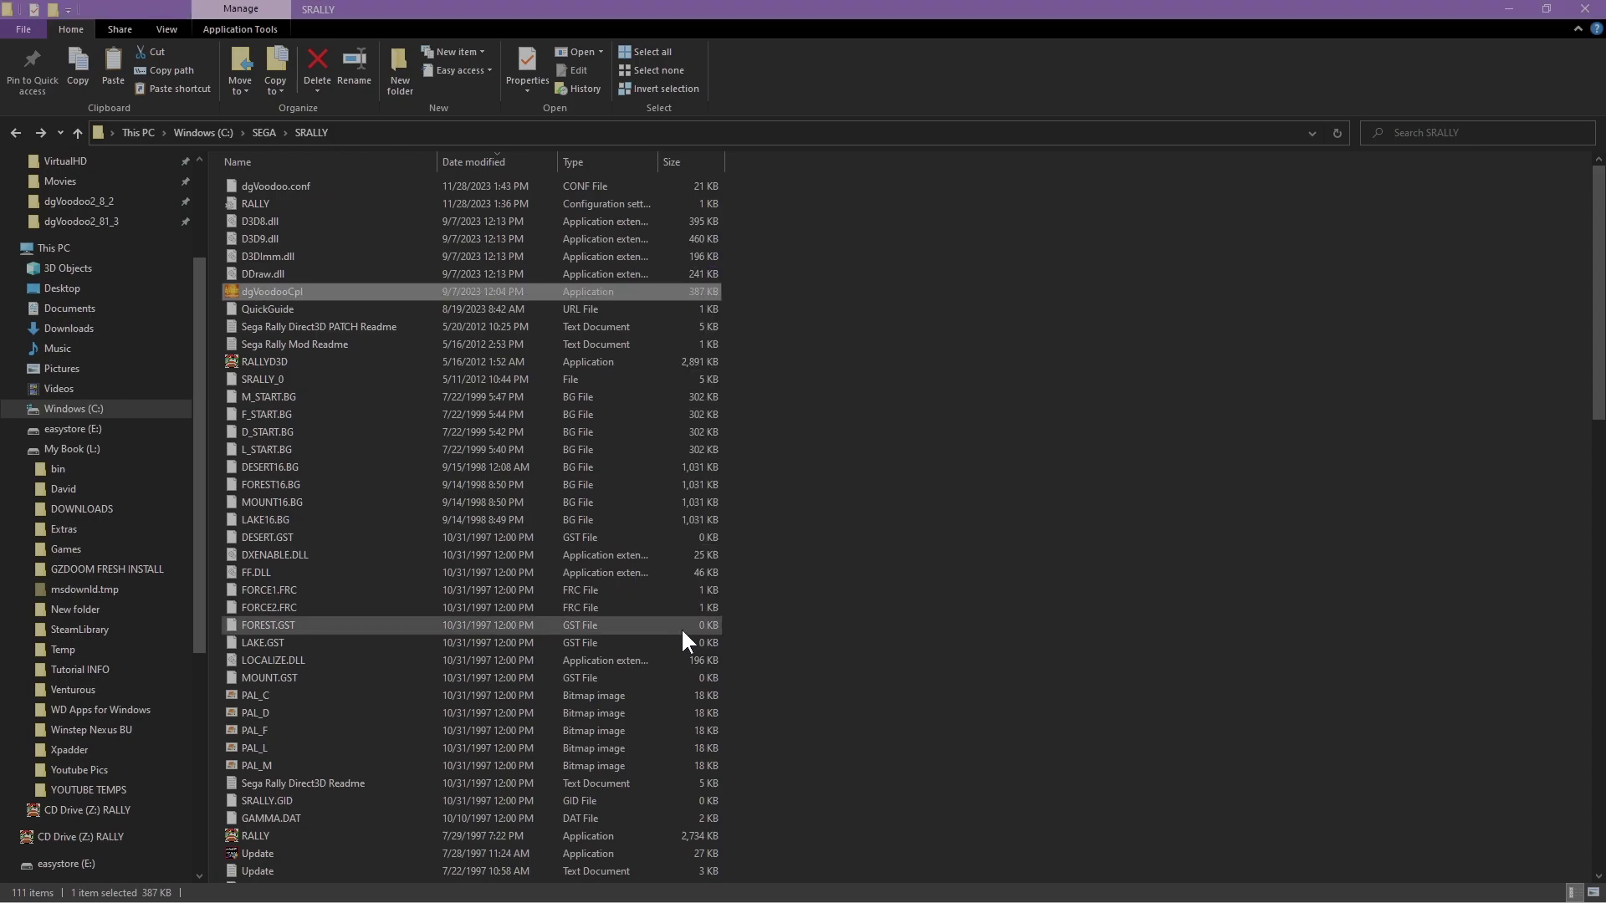
Clear the file selection in the SRALLY folder
left_click(933, 470)
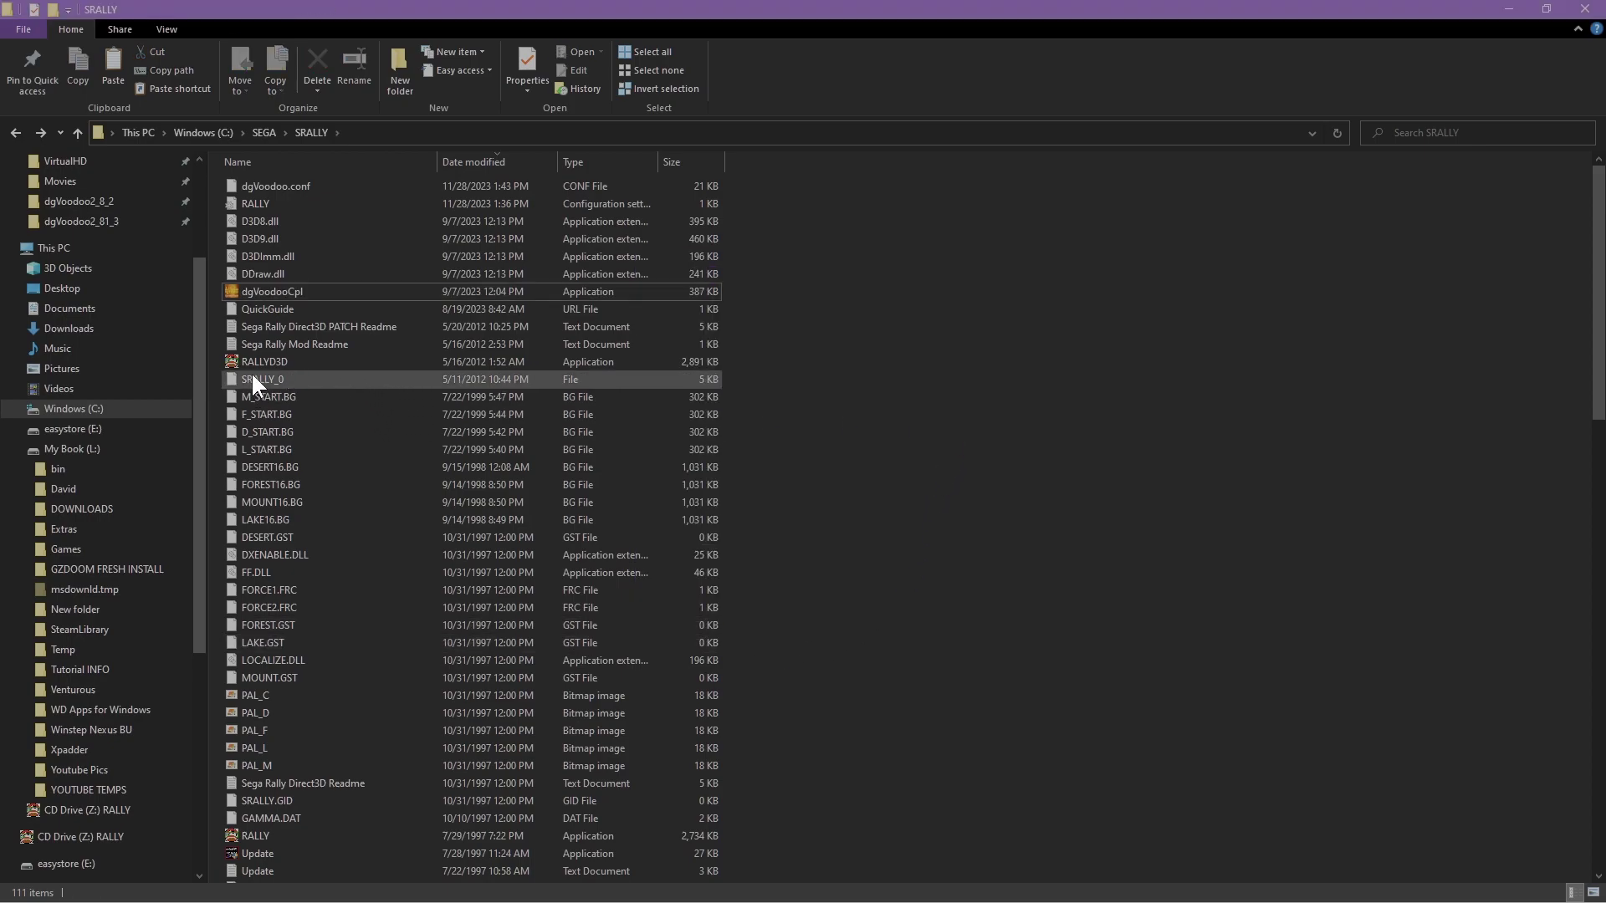